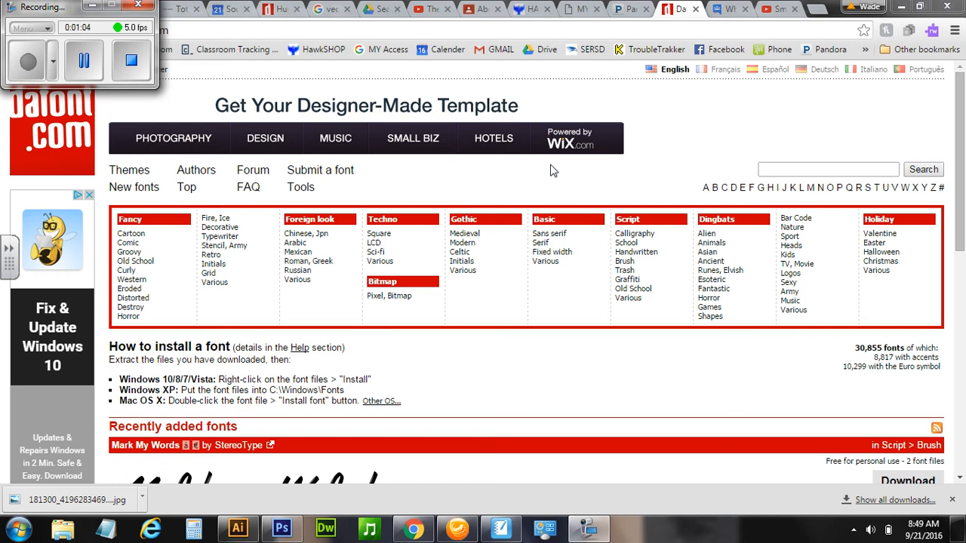
Step: Open the Graffiti category under Script and preview its fonts with the text HAWKS at Large size
left_click(628, 280)
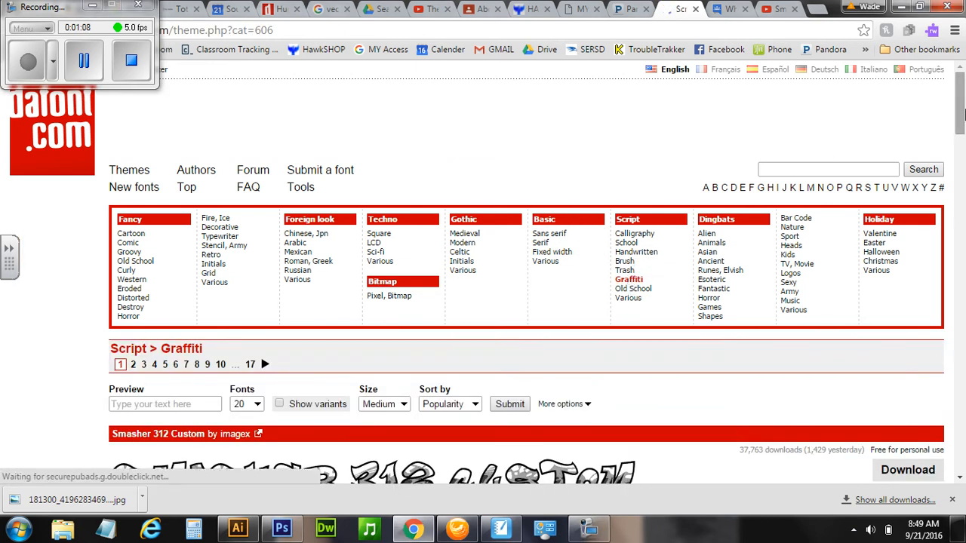
left_click_drag(961, 98, 961, 121)
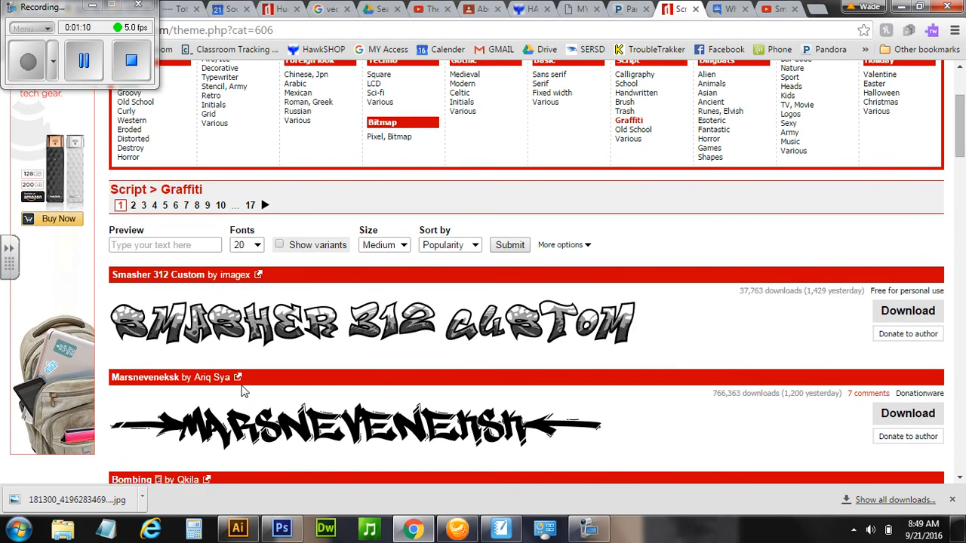
left_click(175, 246)
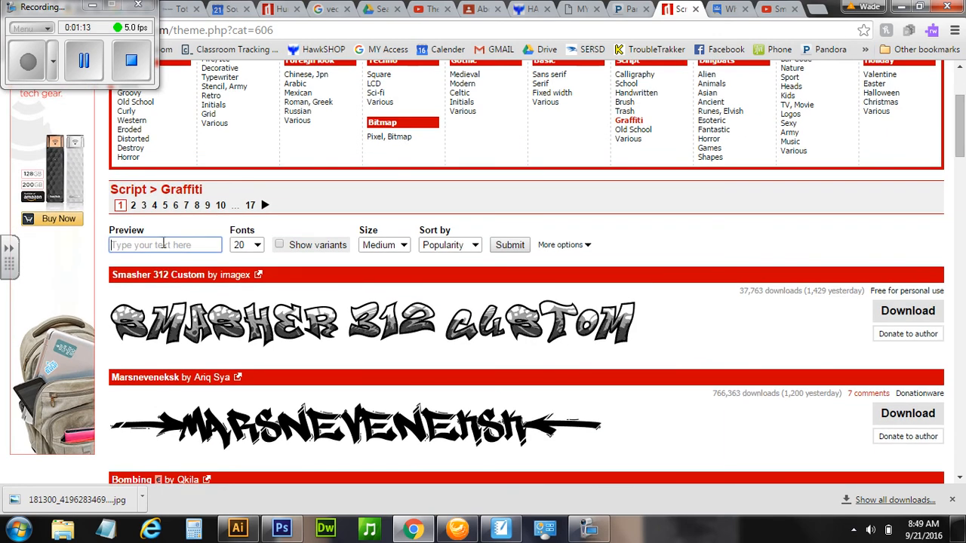
type("HAW")
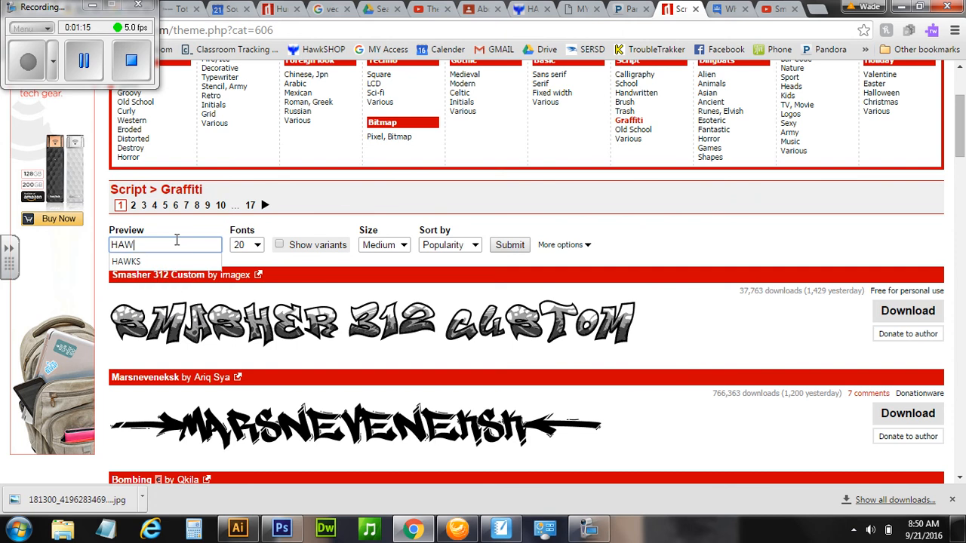
type("KS")
left_click(385, 246)
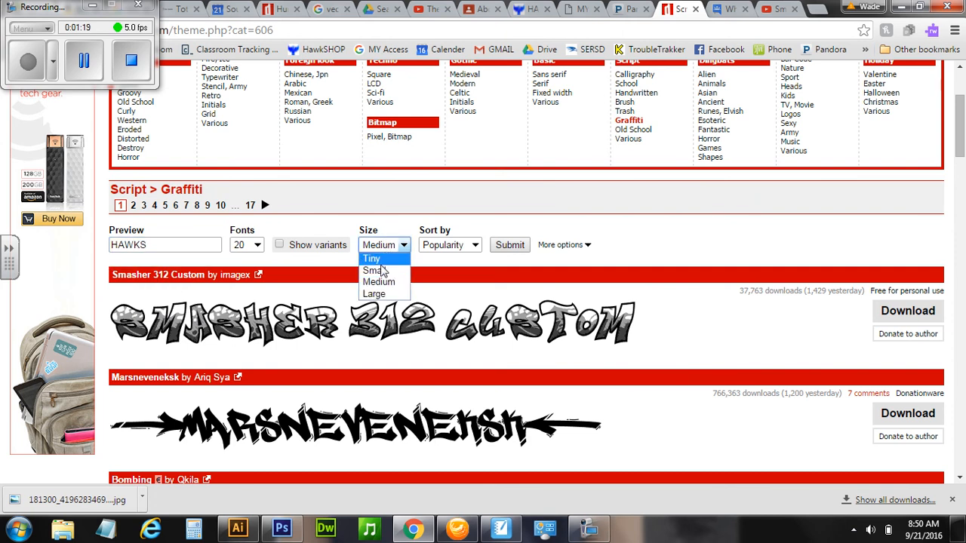
left_click(381, 294)
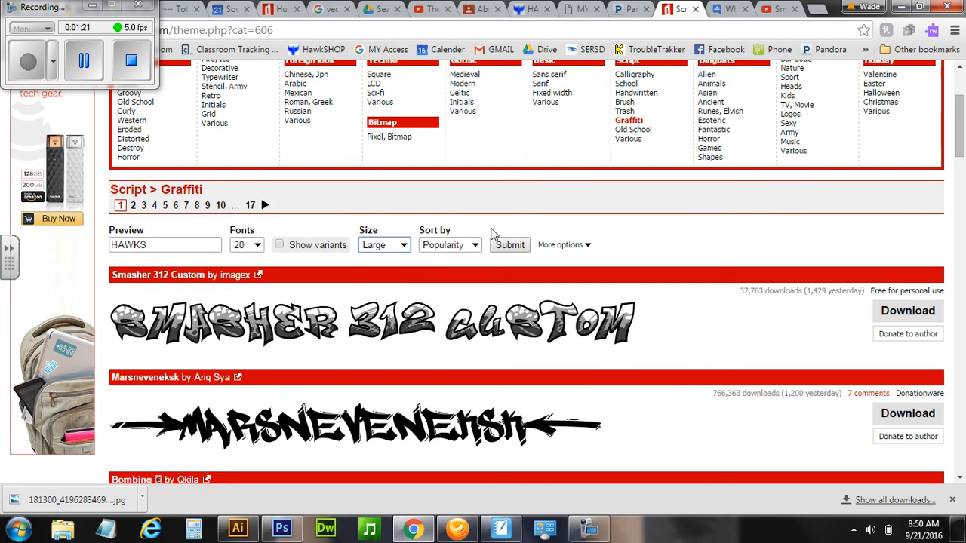
left_click(508, 246)
left_click(511, 249)
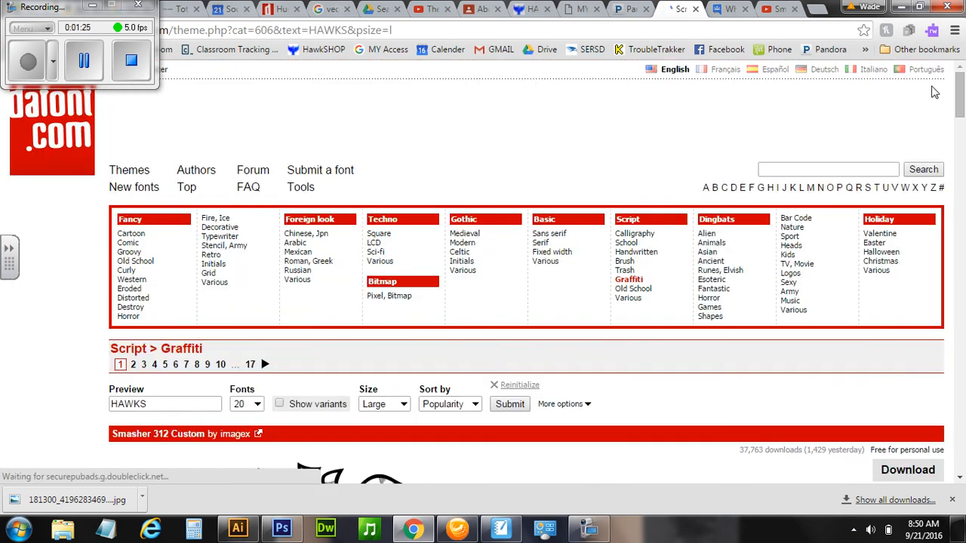
Step: Browse the HAWKS previews in the Graffiti list and open the page of the Sweet As Revenge font
mouse_move(962, 80)
left_mouse_down()
mouse_move(948, 181)
mouse_move(961, 380)
mouse_move(961, 84)
mouse_move(961, 106)
left_mouse_up()
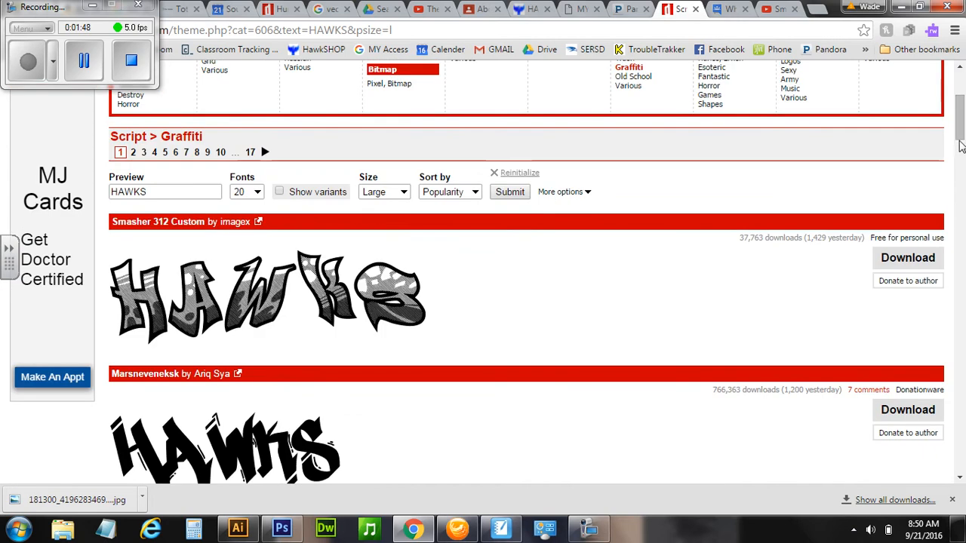
left_click(960, 184)
left_click_drag(961, 181, 957, 342)
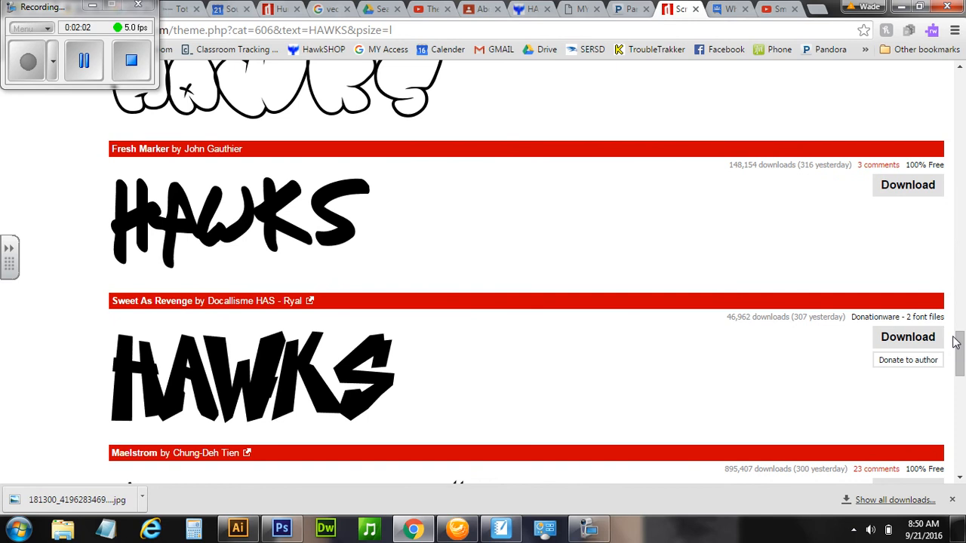
scroll(957, 342, "down", 2)
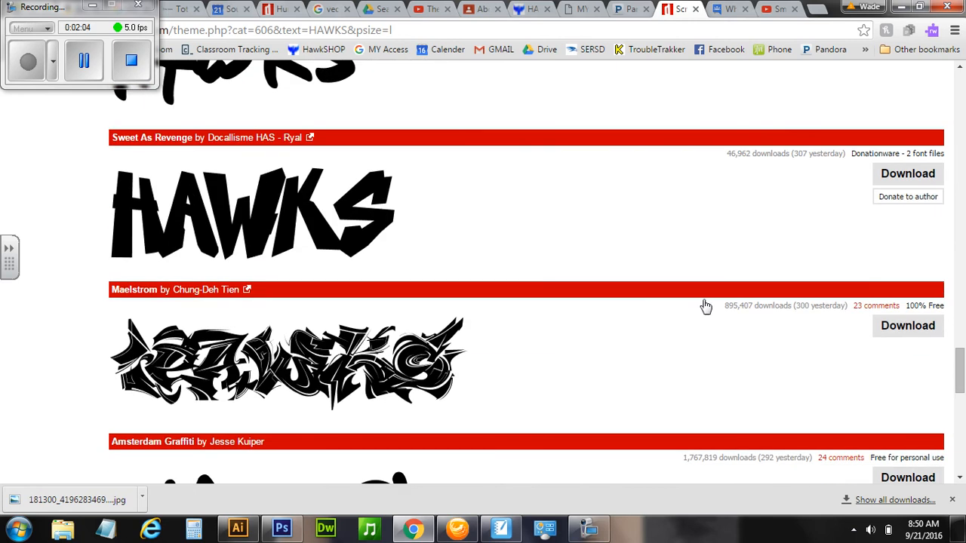
scroll(702, 306, "up", 3)
left_click(286, 407)
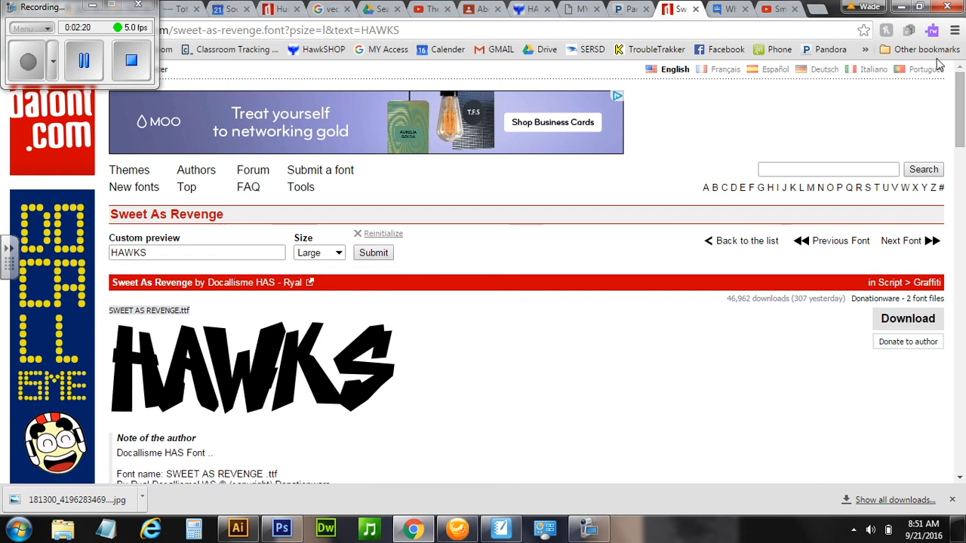
Step: Enlarge the Sweet As Revenge page to 175% and bring its HAWKS preview into view
left_click(955, 31)
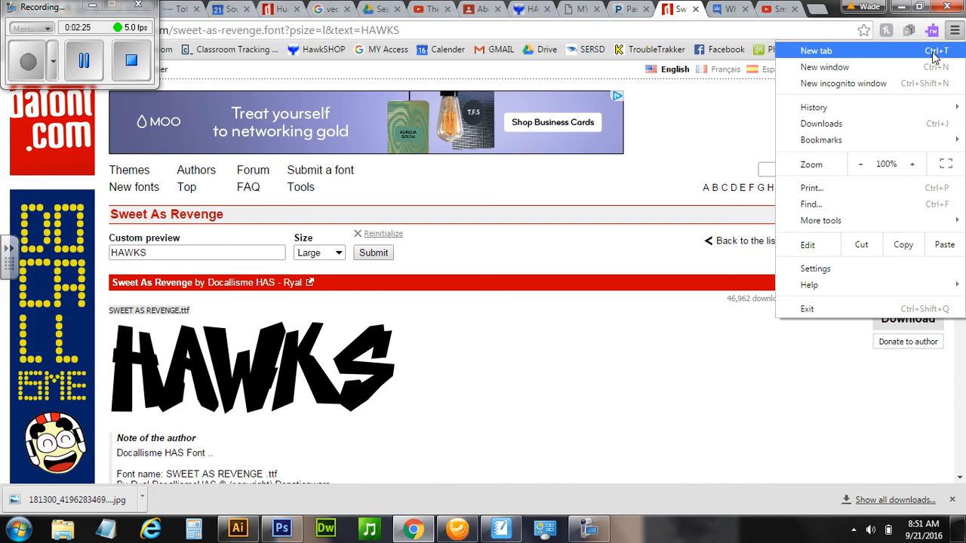
left_click(911, 166)
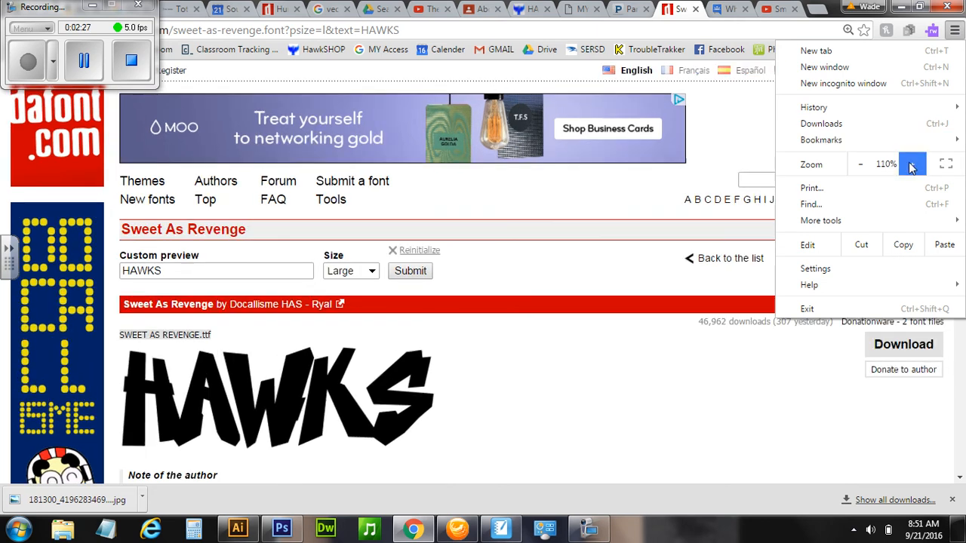
left_click(911, 165)
left_click(910, 166)
left_click(911, 164)
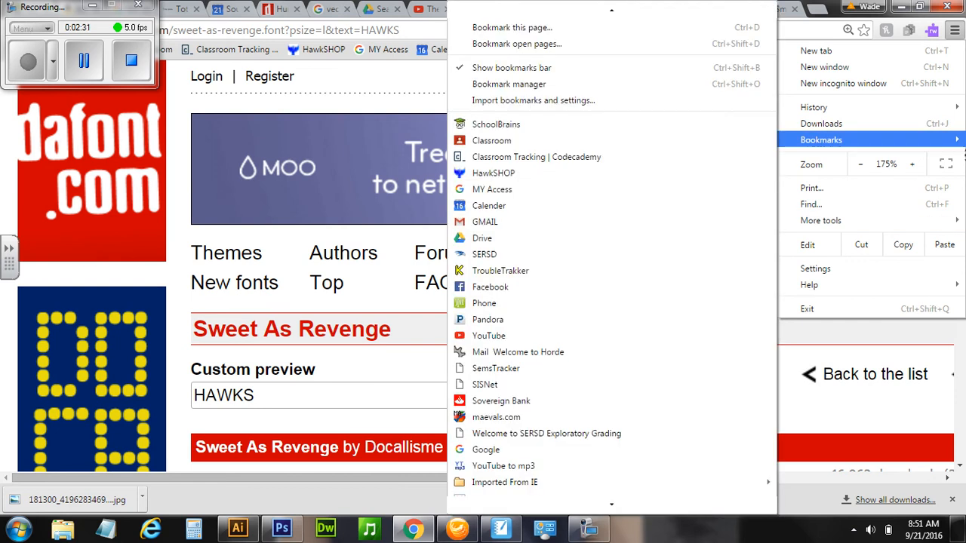
left_click(898, 329)
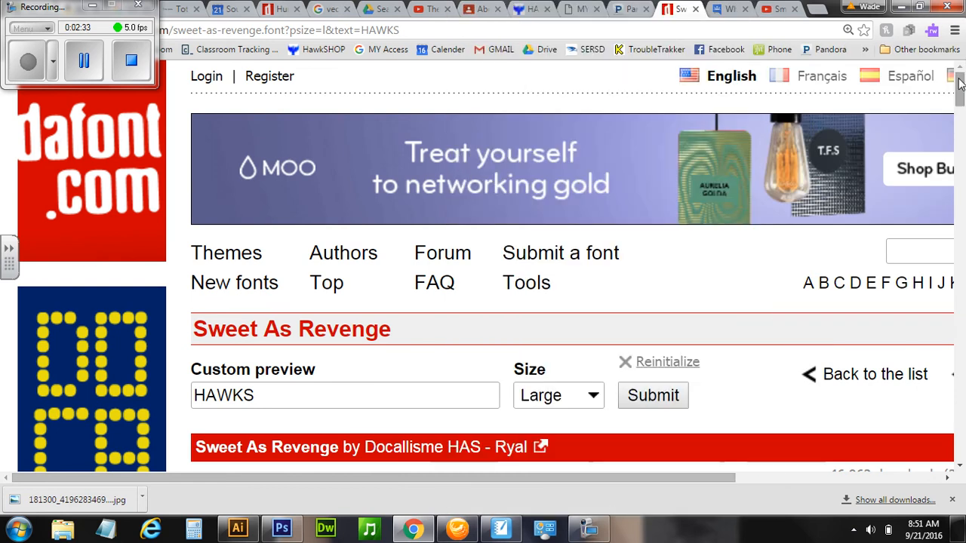
left_click(959, 468)
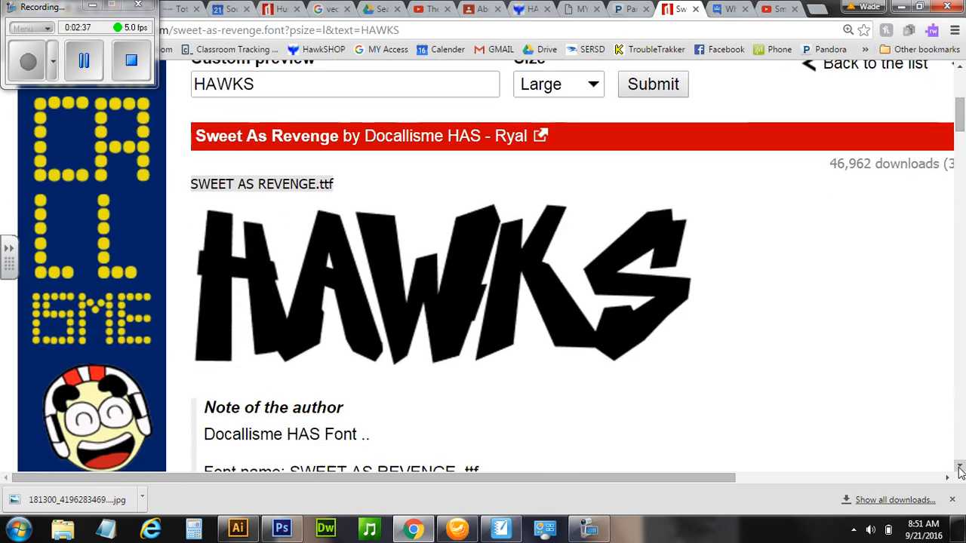
Step: Enlarge the font page to 250% and fit the whole HAWKS preview in view for a screen capture
left_click(954, 30)
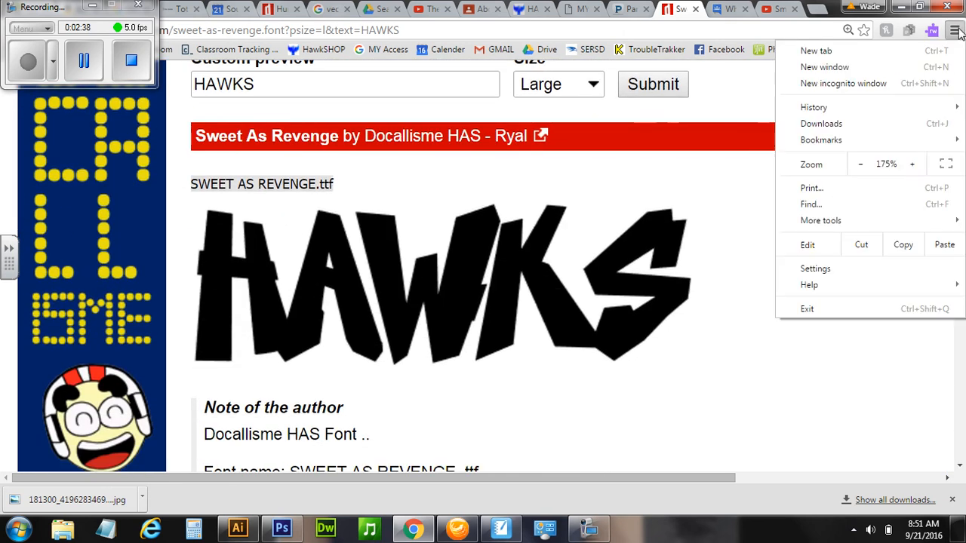
left_click(914, 164)
left_click(915, 164)
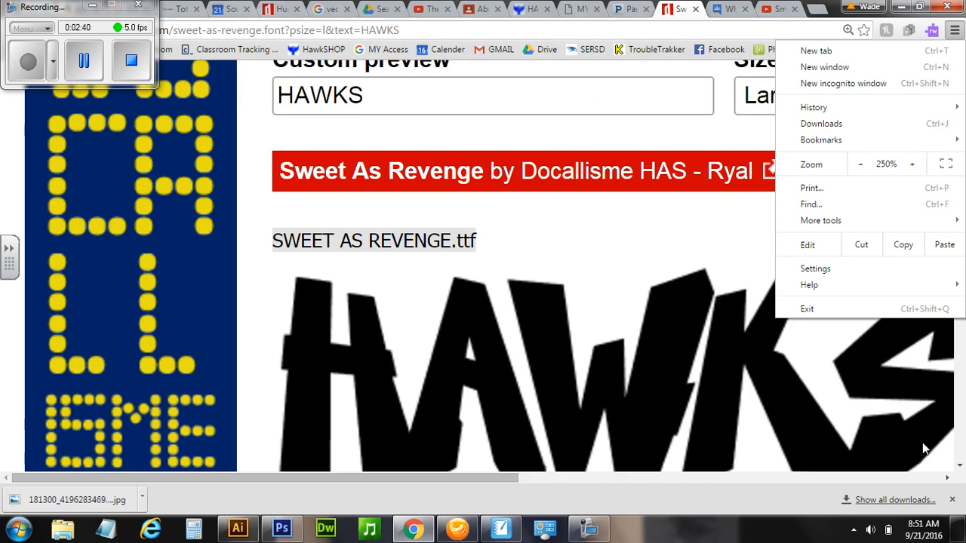
left_click(959, 468)
left_click(959, 469)
left_click(959, 468)
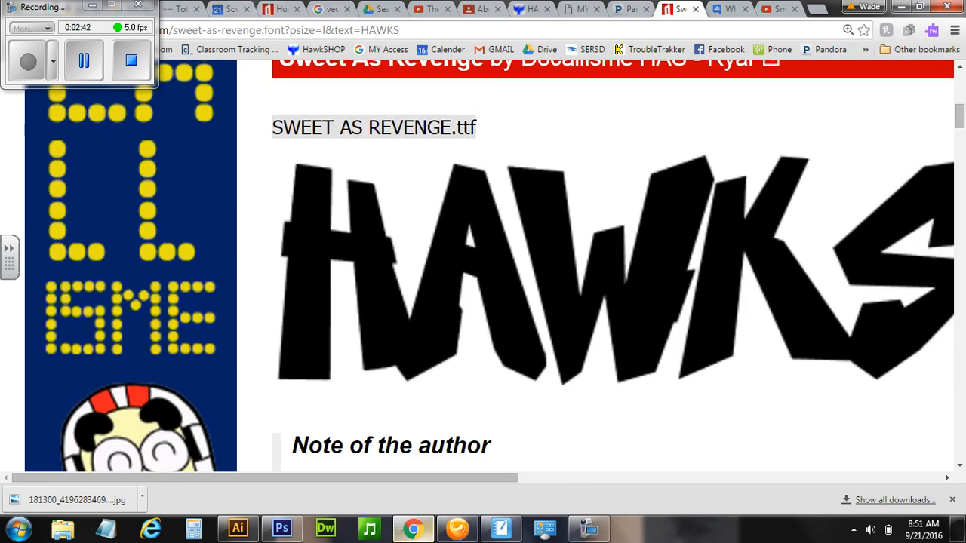
left_click_drag(463, 480, 550, 490)
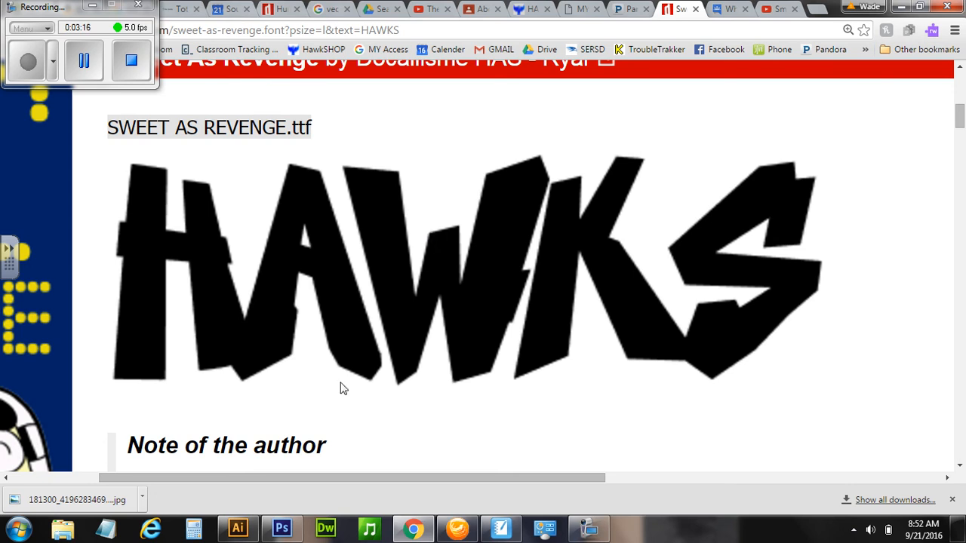
Step: Switch to Photoshop and close the Untitled-3 document without saving it
left_click(281, 528)
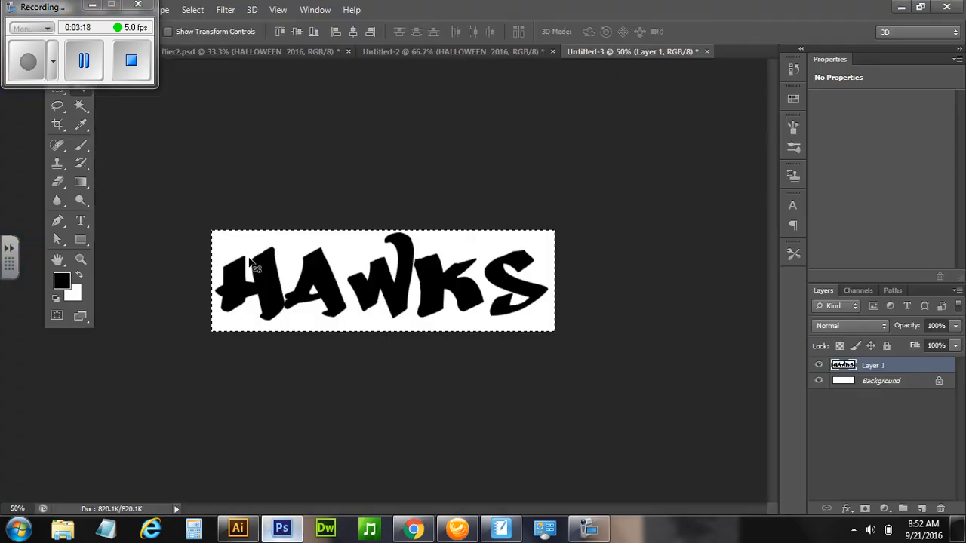
left_click(707, 52)
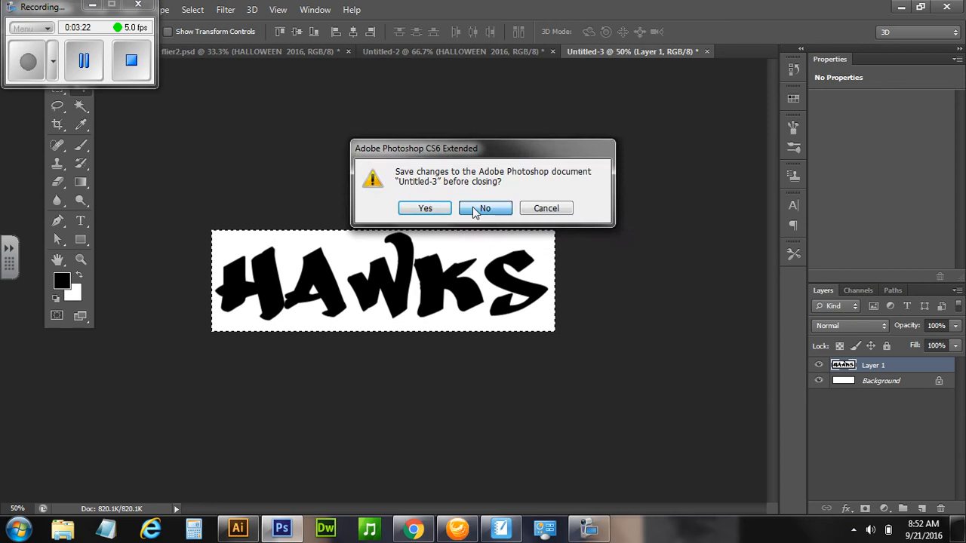
left_click(484, 209)
Step: Create a new 1366 x 768 pixel document from the Clipboard preset and paste the screen capture into it
left_click_drag(68, 17, 67, 119)
left_click(39, 9)
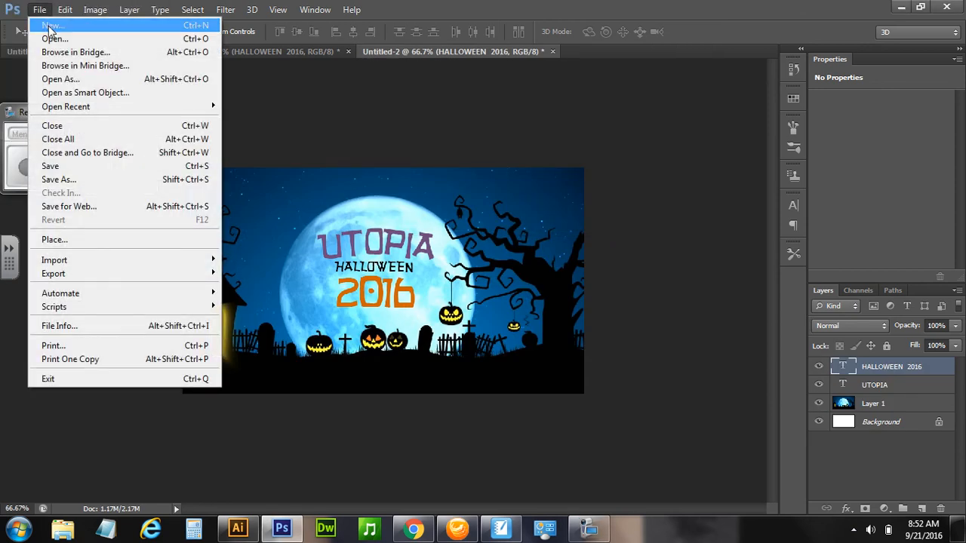
left_click(48, 25)
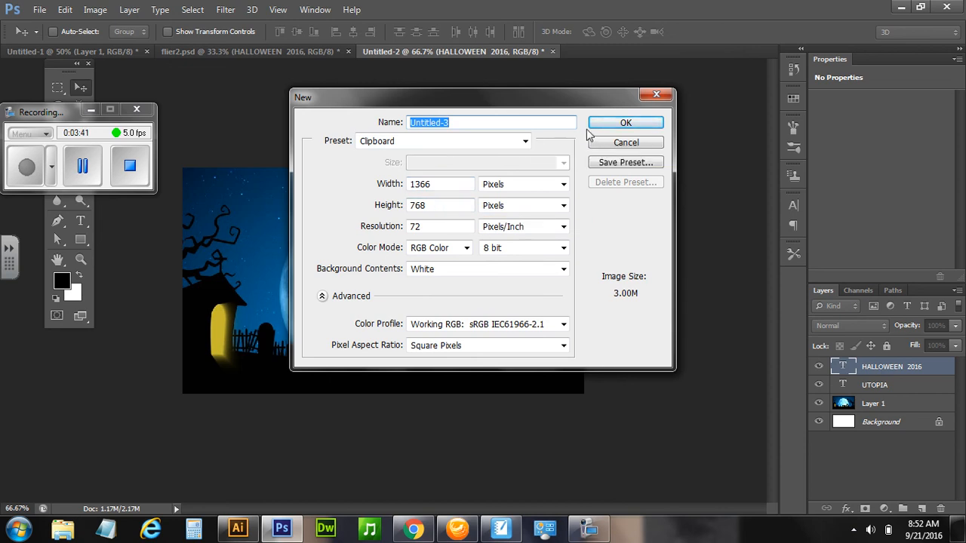
left_click(617, 125)
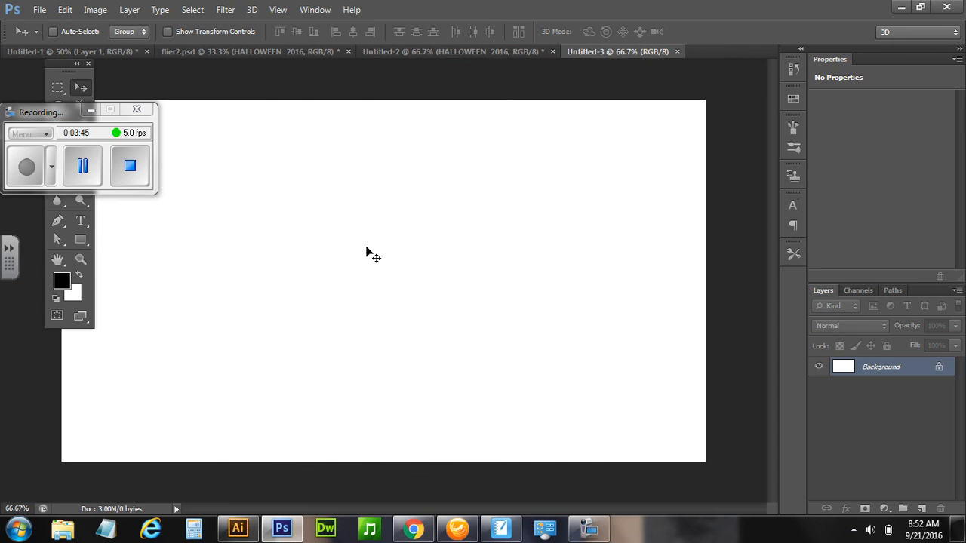
key("ctrl+v")
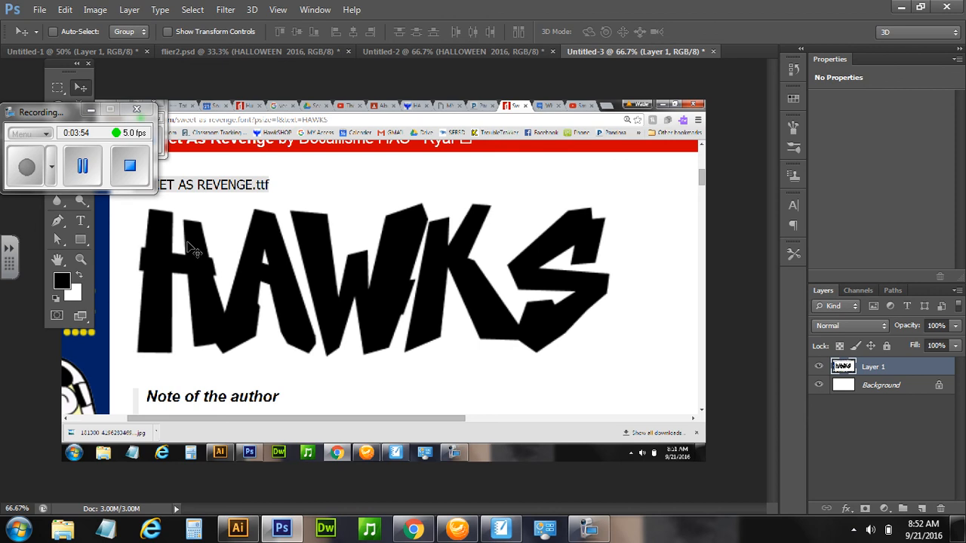
Step: Crop the pasted screen capture closely around the HAWKS lettering and select the entire canvas
left_click_drag(68, 116, 834, 41)
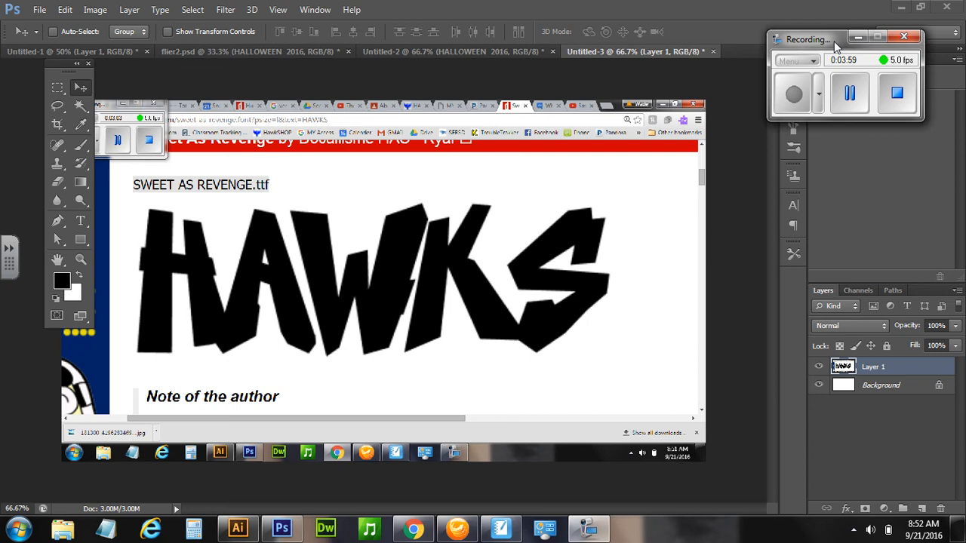
left_click(63, 124)
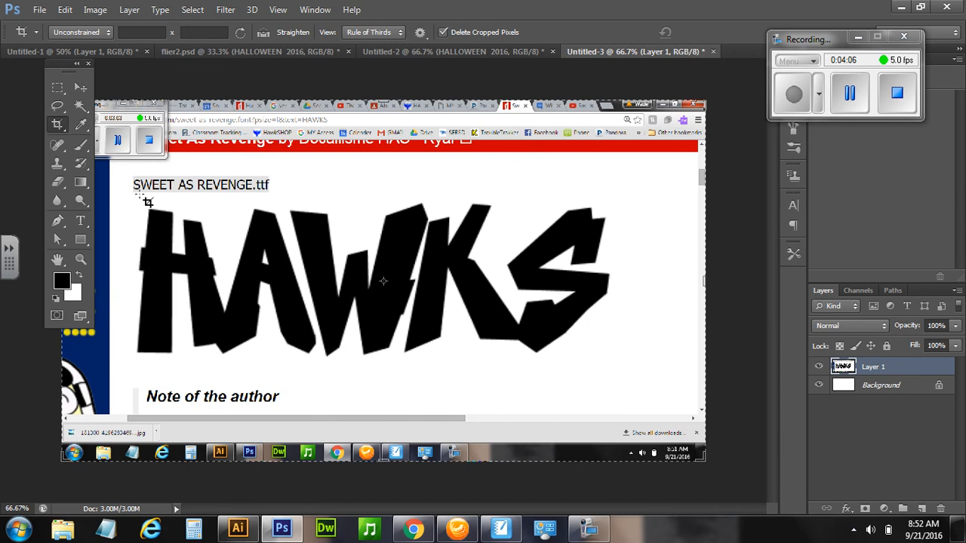
left_click_drag(126, 200, 614, 363)
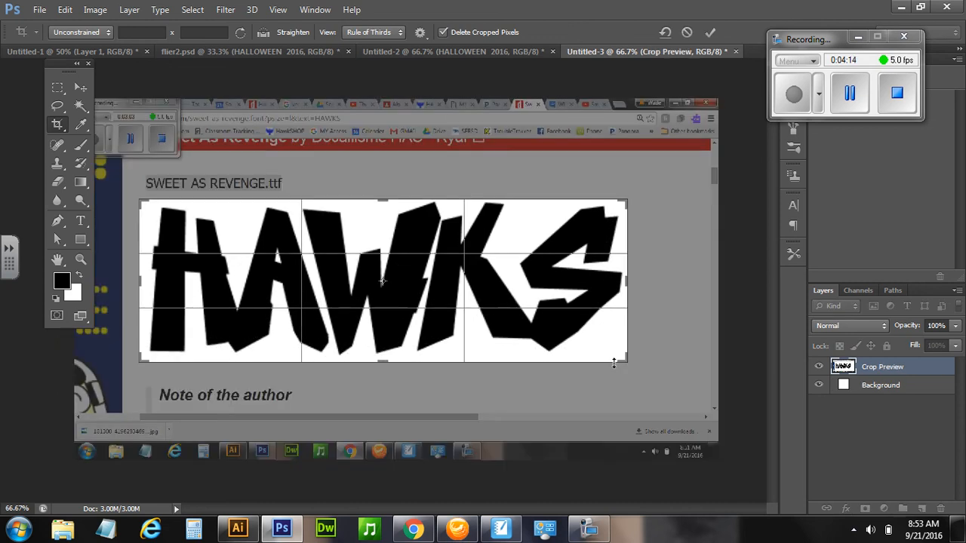
left_click_drag(384, 206, 384, 196)
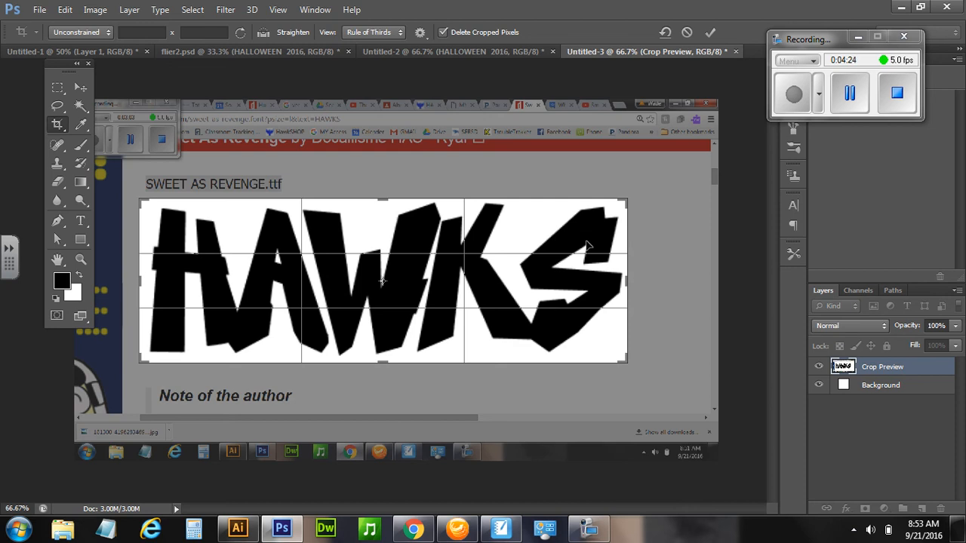
key("Return")
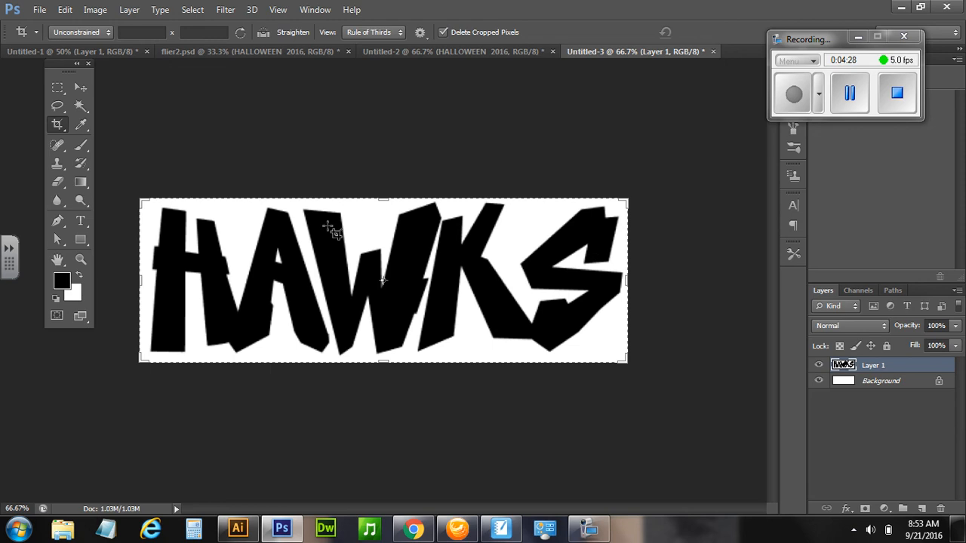
left_click(80, 88)
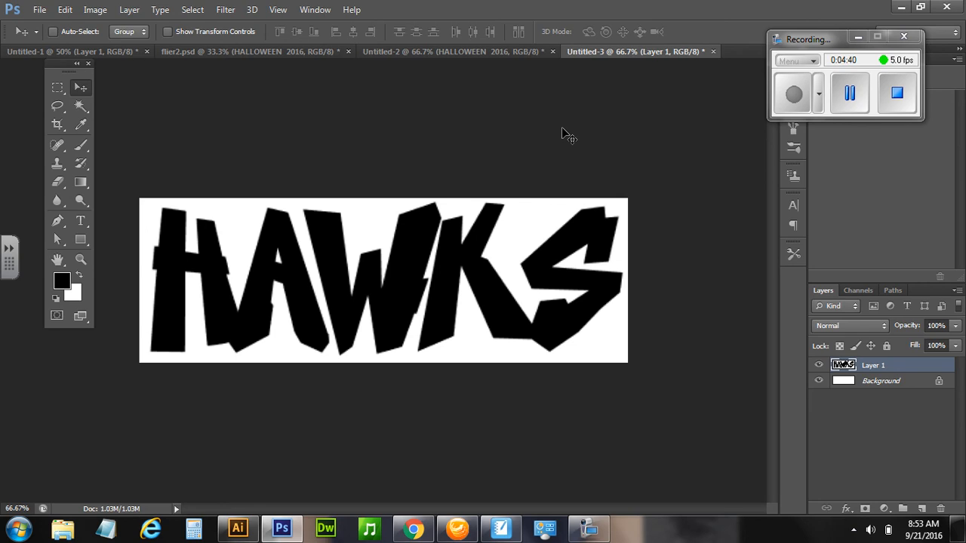
key("ctrl+a")
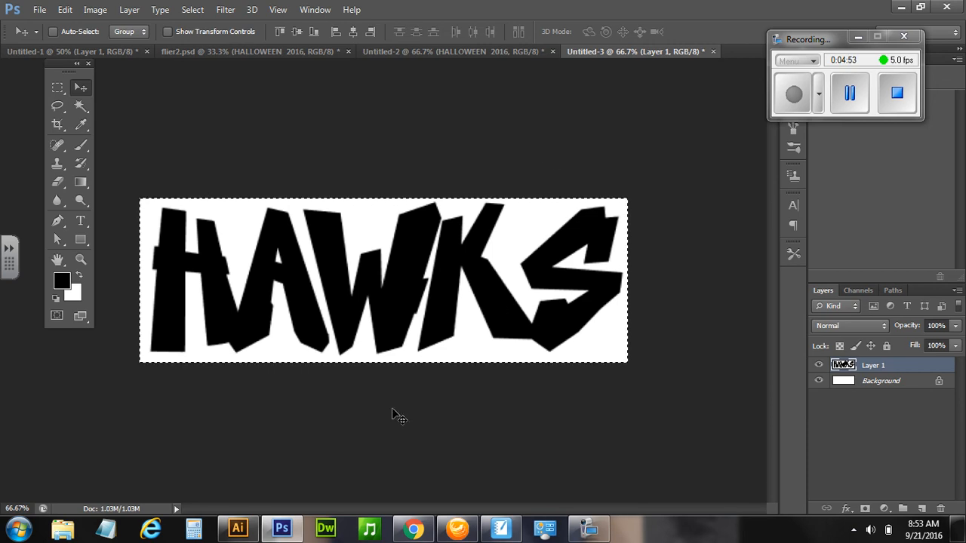
Step: Switch to Illustrator, create a new 11 x 8.5 in CMYK document and paste the copied HAWKS image into it
left_click(237, 528)
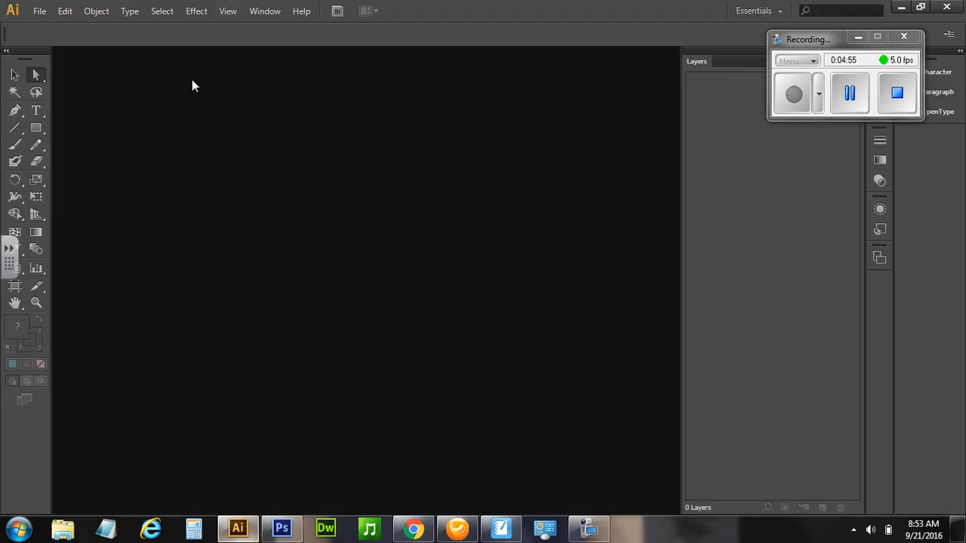
left_click(39, 11)
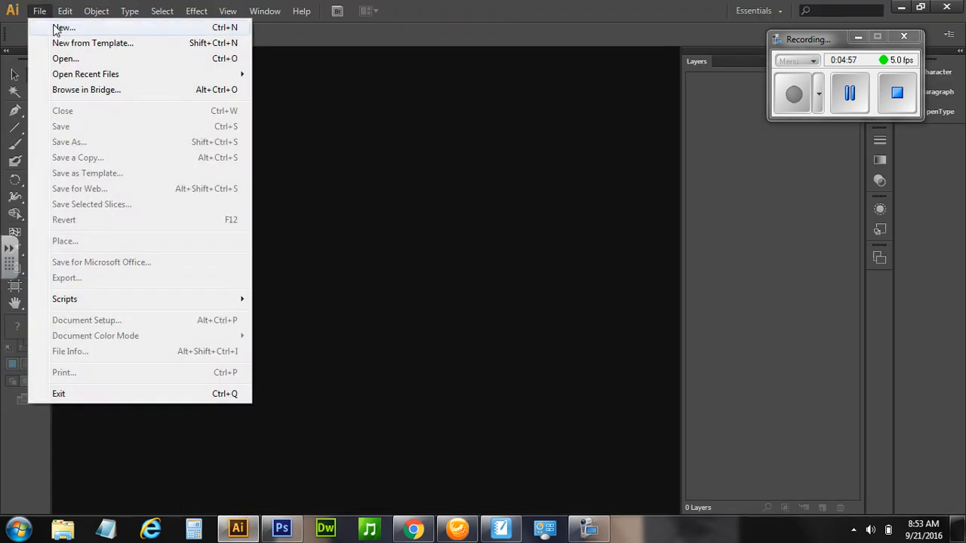
left_click(55, 27)
left_click(273, 293)
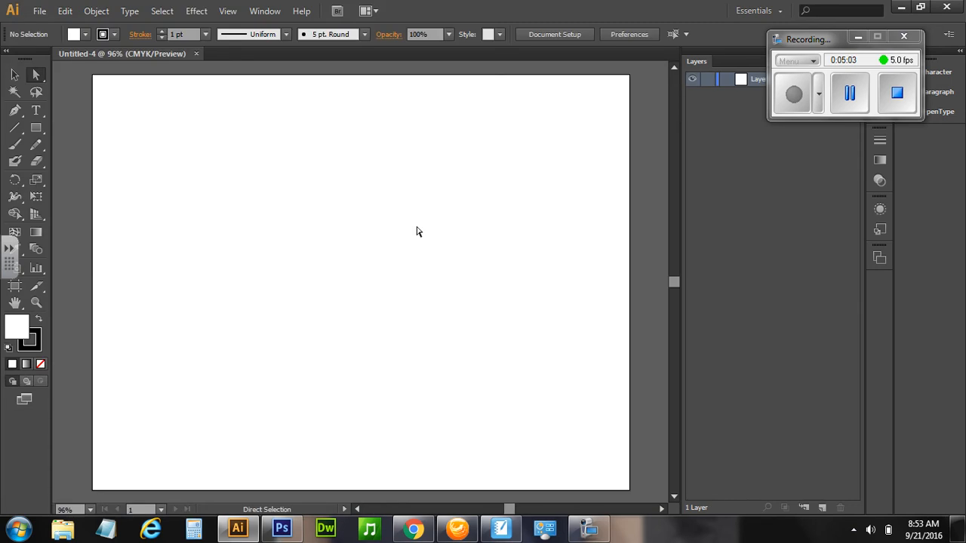
key("ctrl+v")
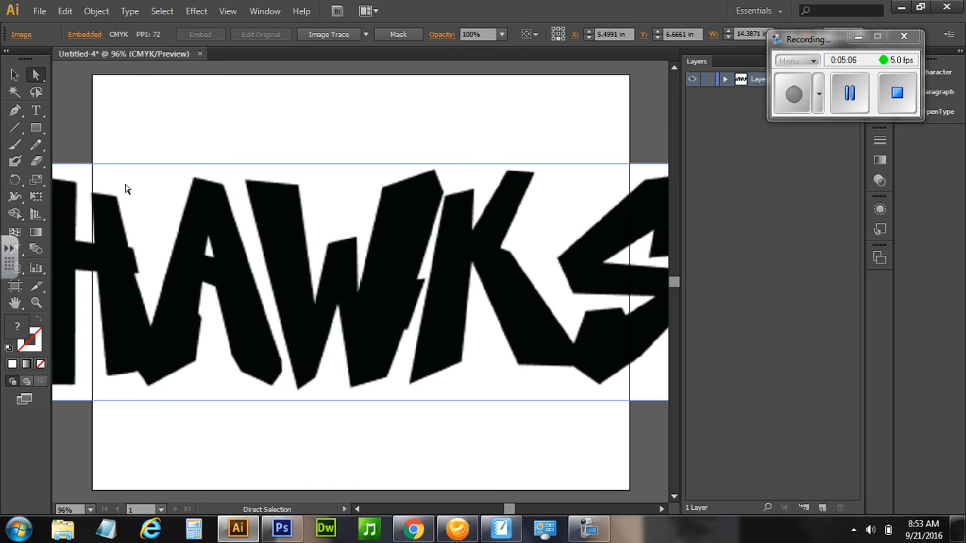
left_click(12, 76)
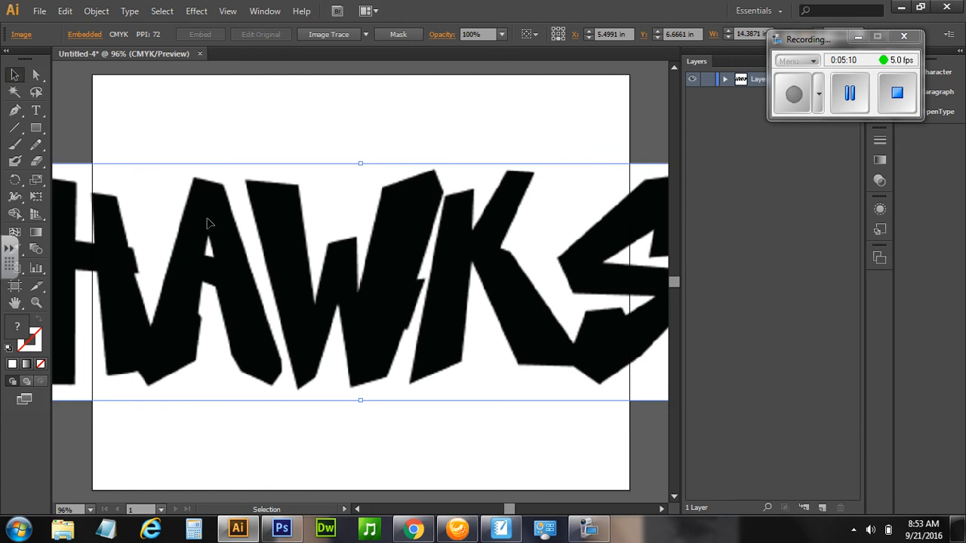
left_click_drag(210, 223, 273, 224)
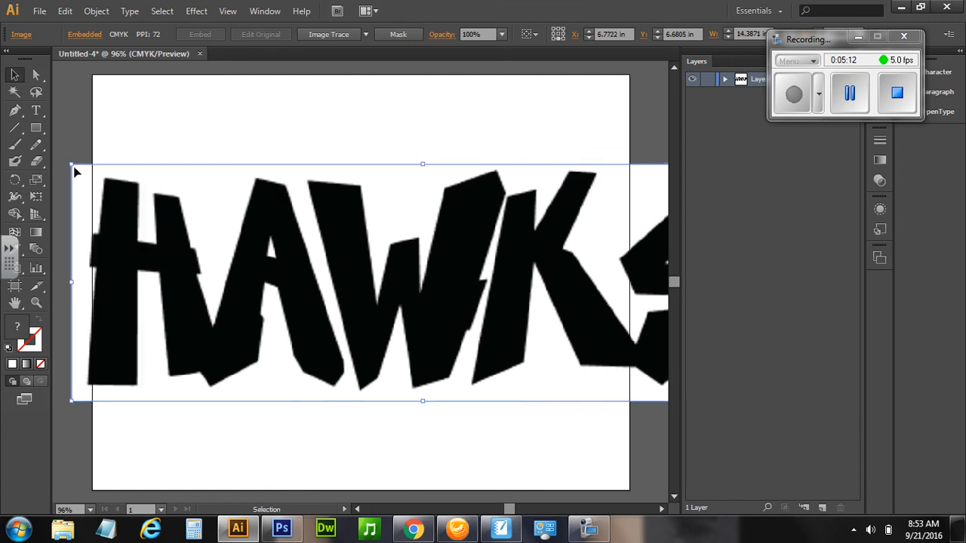
left_click_drag(73, 167, 241, 232)
left_click_drag(335, 260, 178, 219)
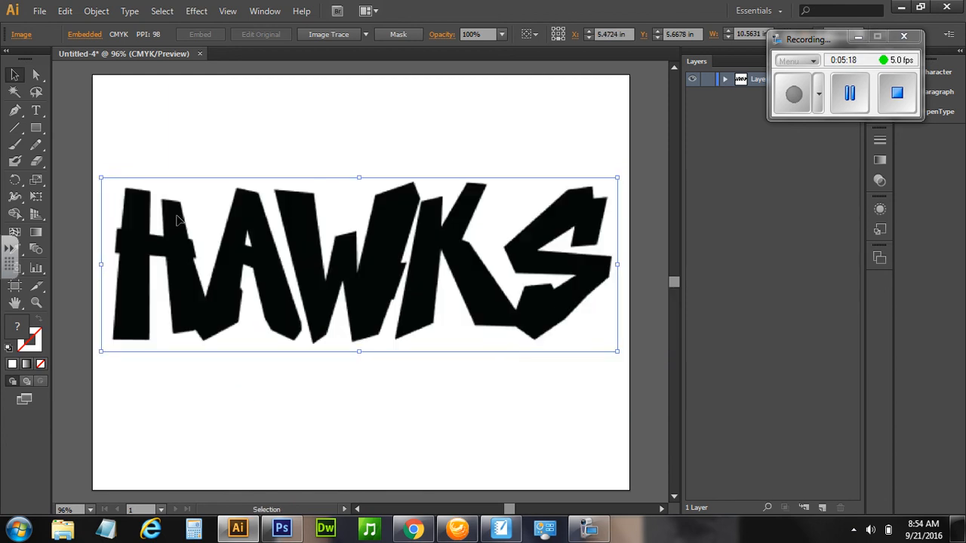
key("ctrl+z")
key("ctrl+z")
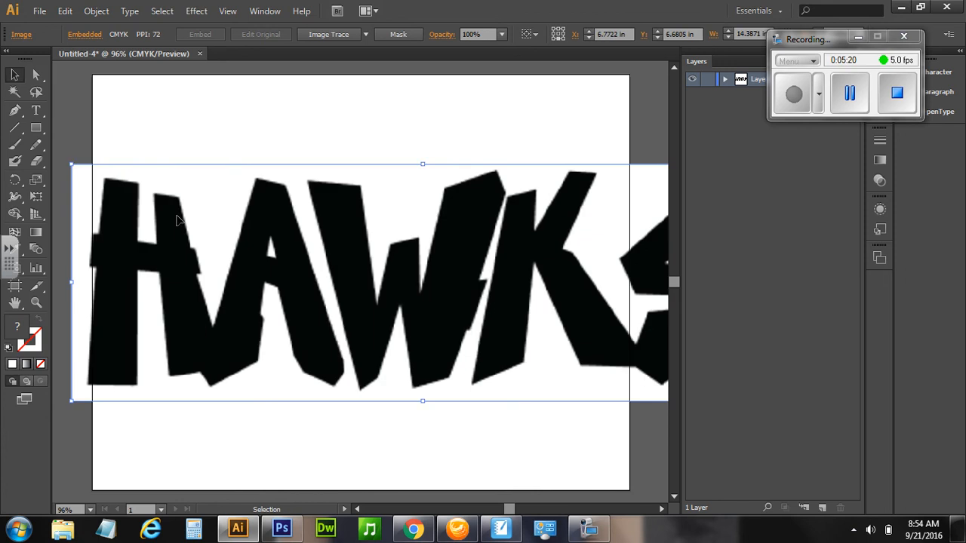
key("ctrl+z")
left_click(93, 143)
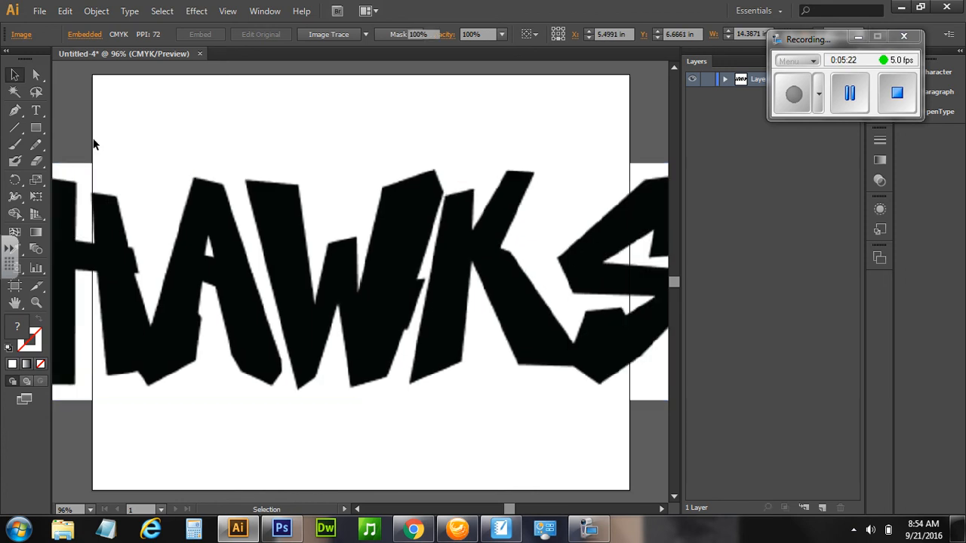
Step: Widen the artboard on both sides so that it encloses the whole HAWKS image
left_click(40, 11)
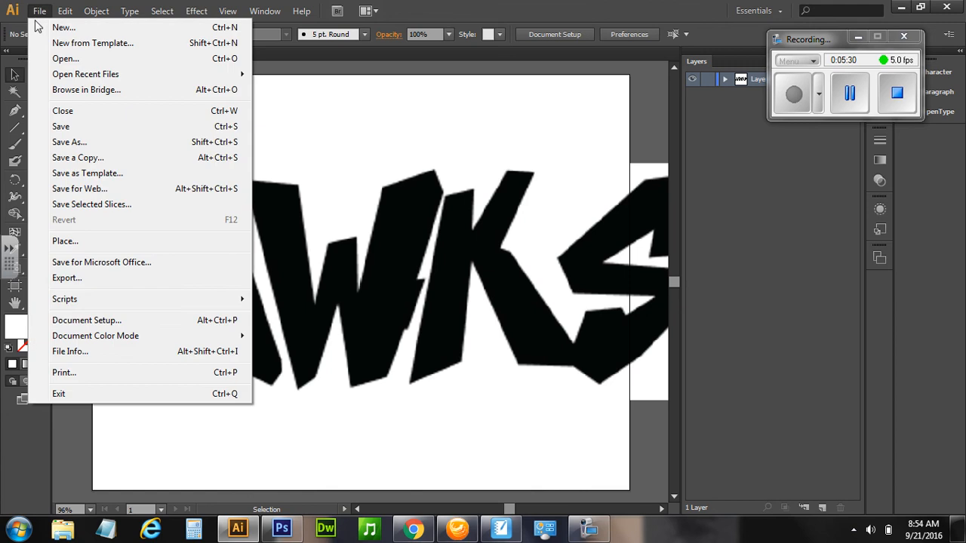
left_click(76, 321)
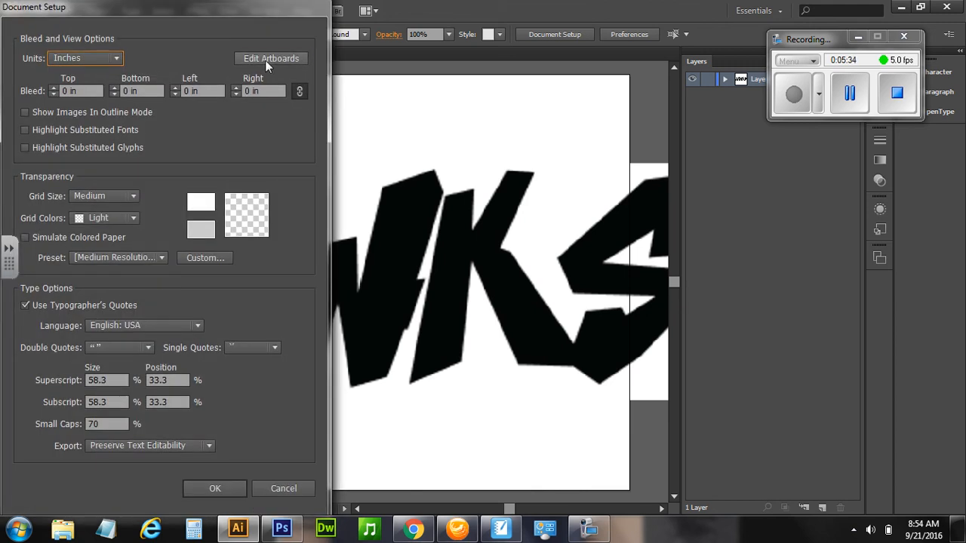
left_click(265, 59)
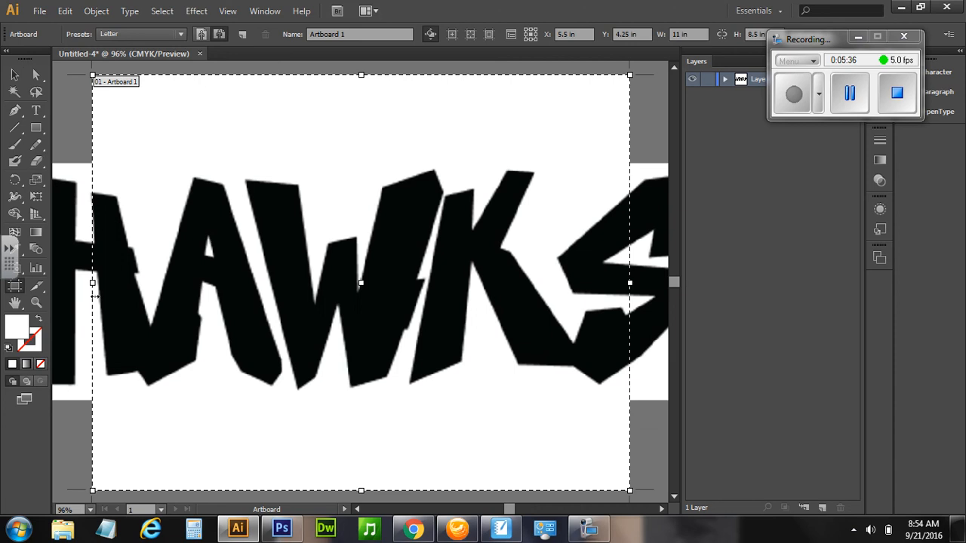
left_click_drag(90, 284, 185, 283)
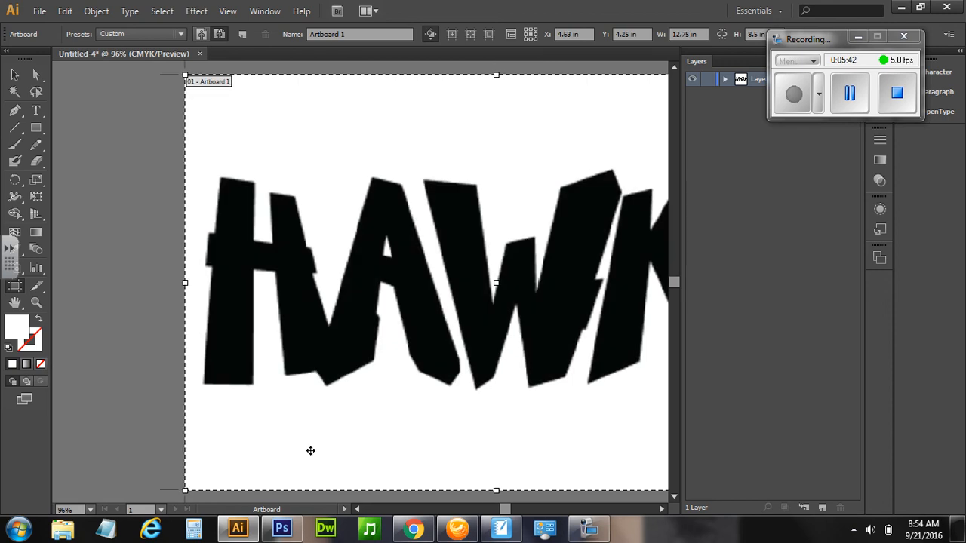
mouse_move(509, 509)
left_mouse_down()
mouse_move(528, 511)
mouse_move(514, 508)
left_mouse_up()
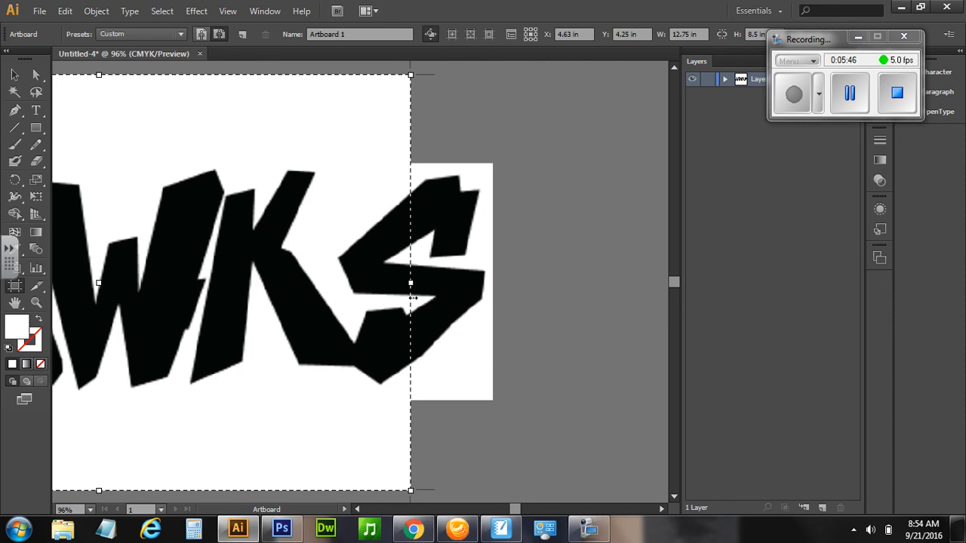
left_click_drag(411, 284, 498, 285)
key("Escape")
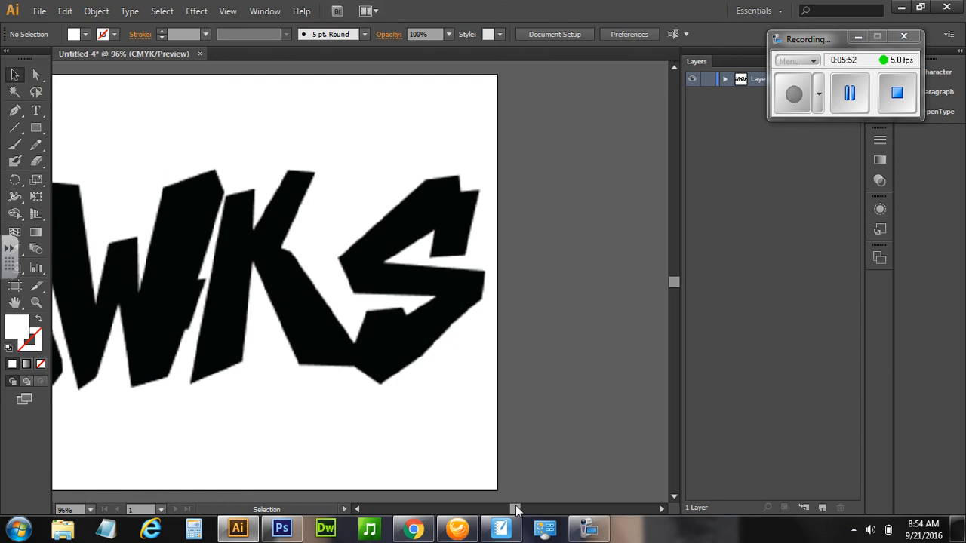
Step: Set the view to 66.67% and centre the artboard to look over the complete HAWKS lettering
left_click_drag(517, 511, 510, 513)
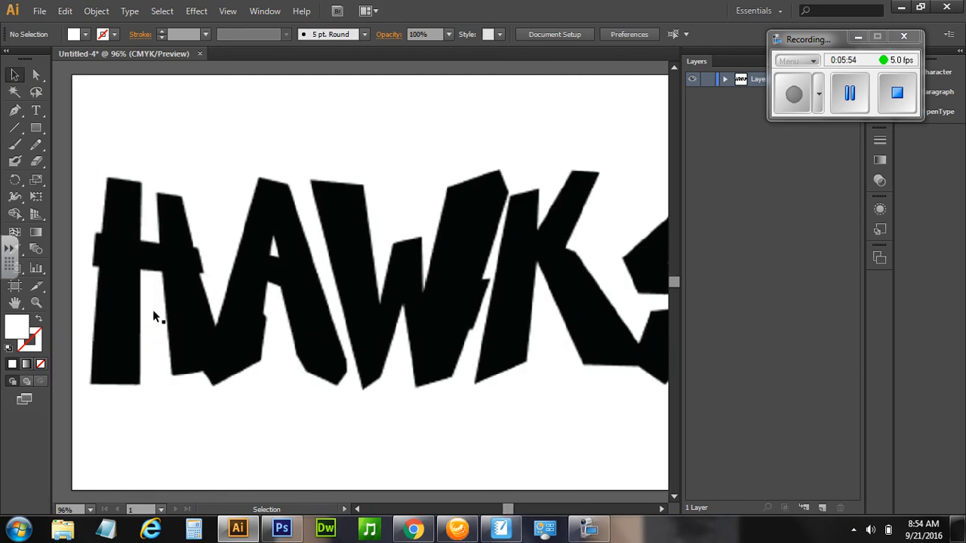
left_click(40, 304)
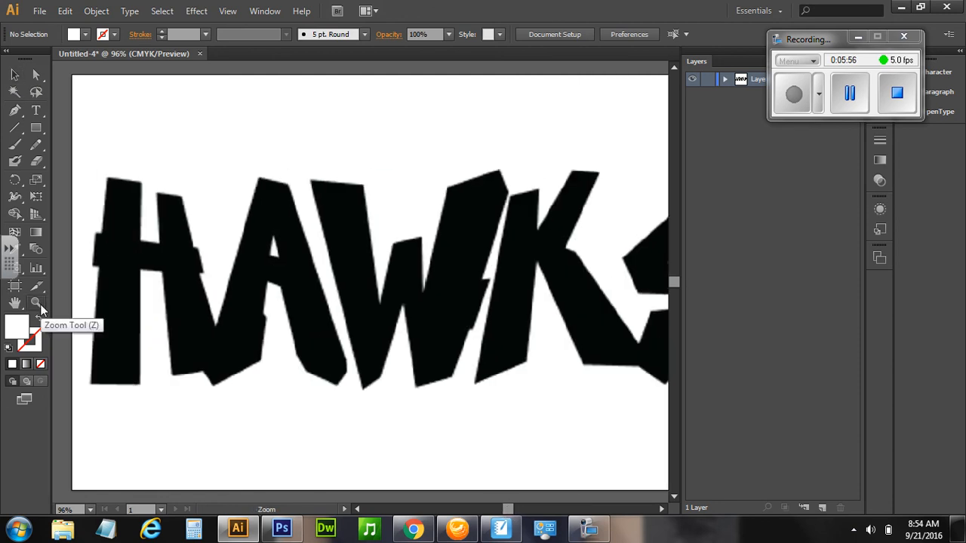
double_click(38, 305)
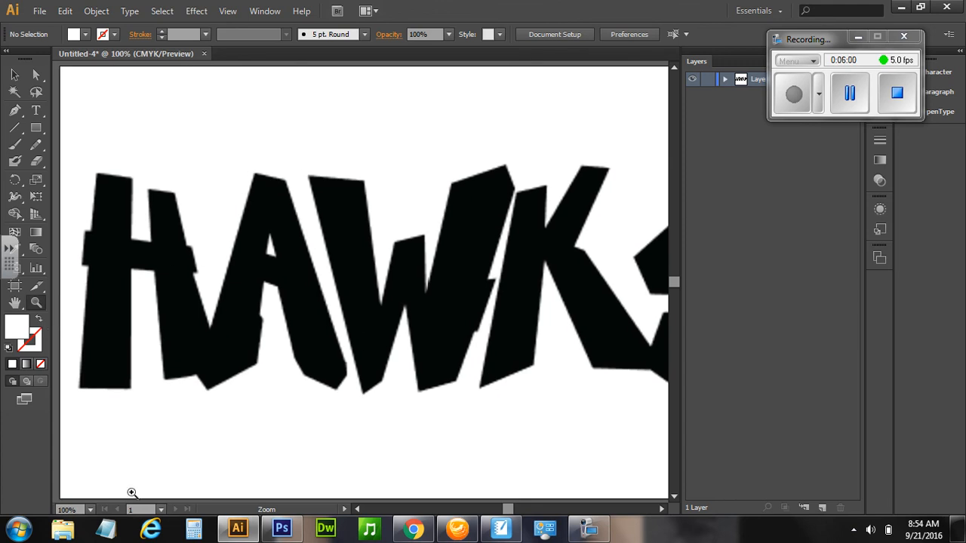
left_click(90, 509)
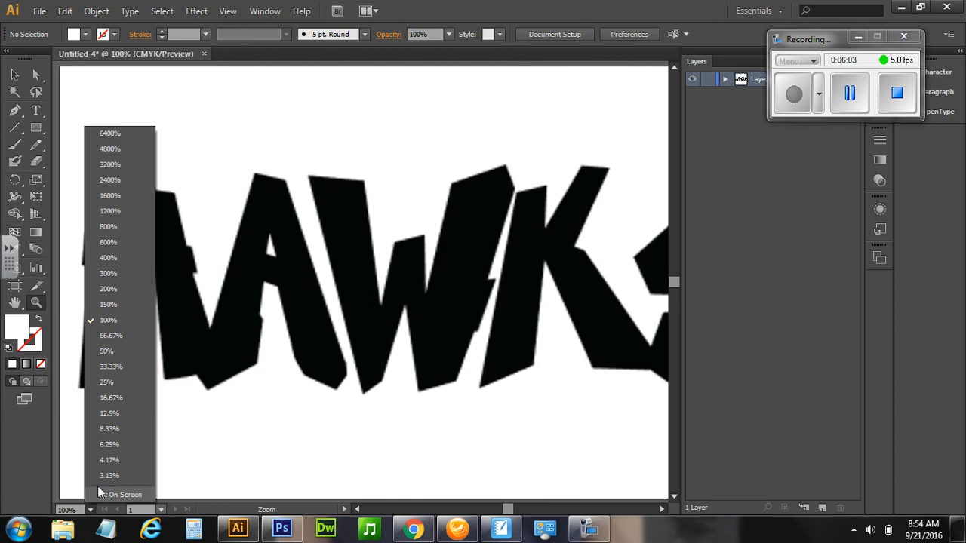
left_click(145, 335)
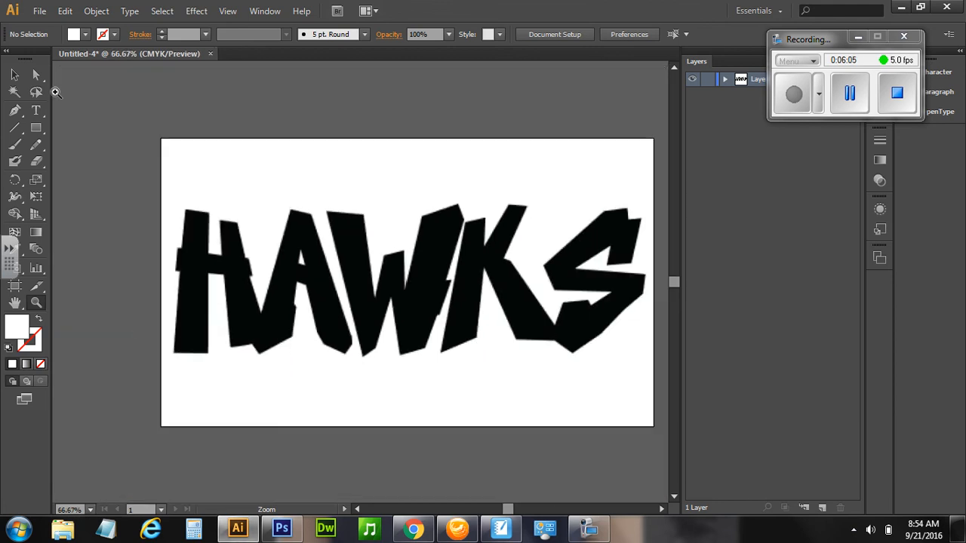
left_click(16, 78)
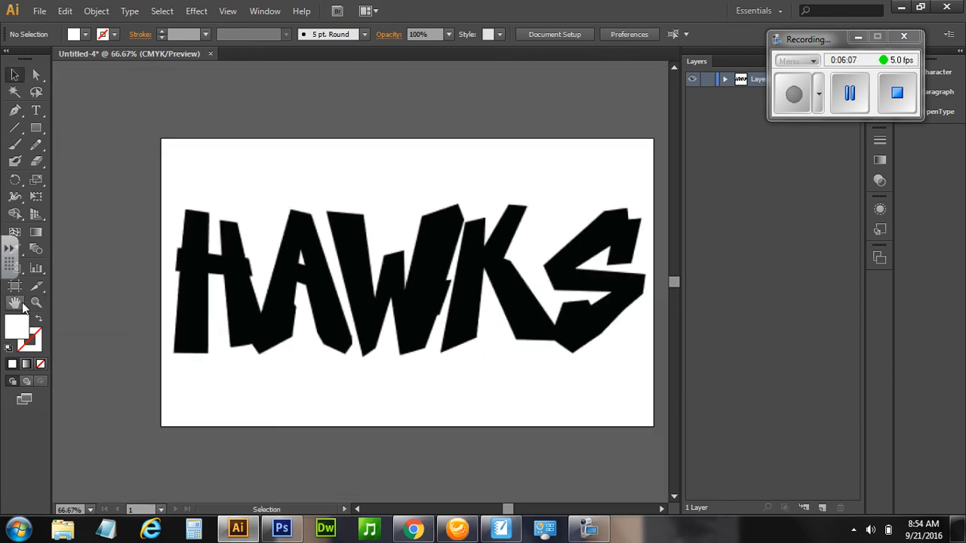
left_click(15, 303)
left_click_drag(403, 281, 339, 258)
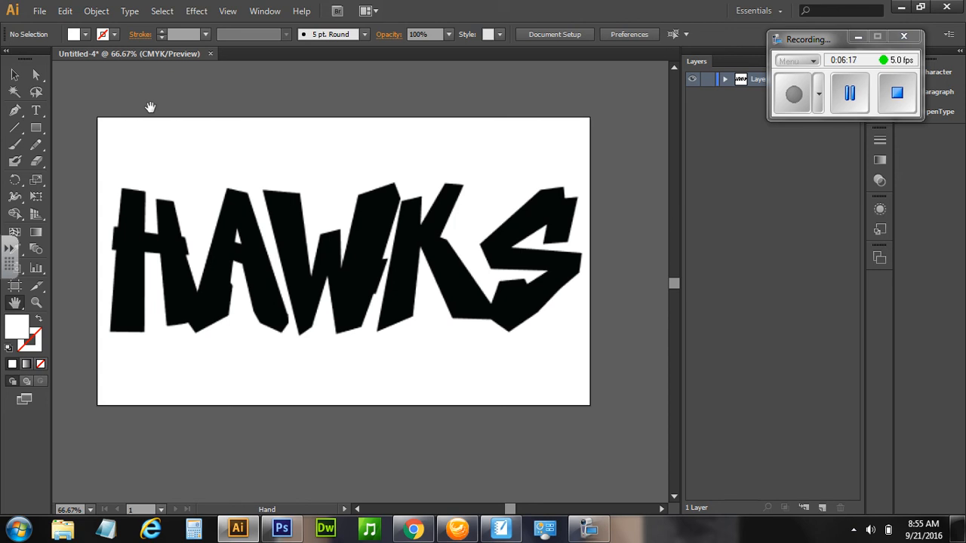
Step: Zoom in to 400% on the letter H to examine the quality of its edges
left_click(41, 305)
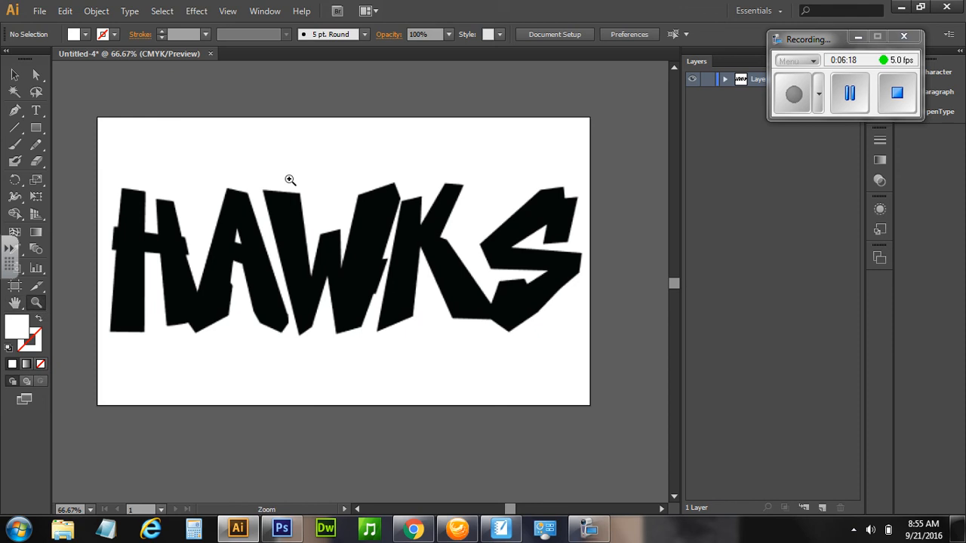
left_click(260, 206)
left_click(228, 292)
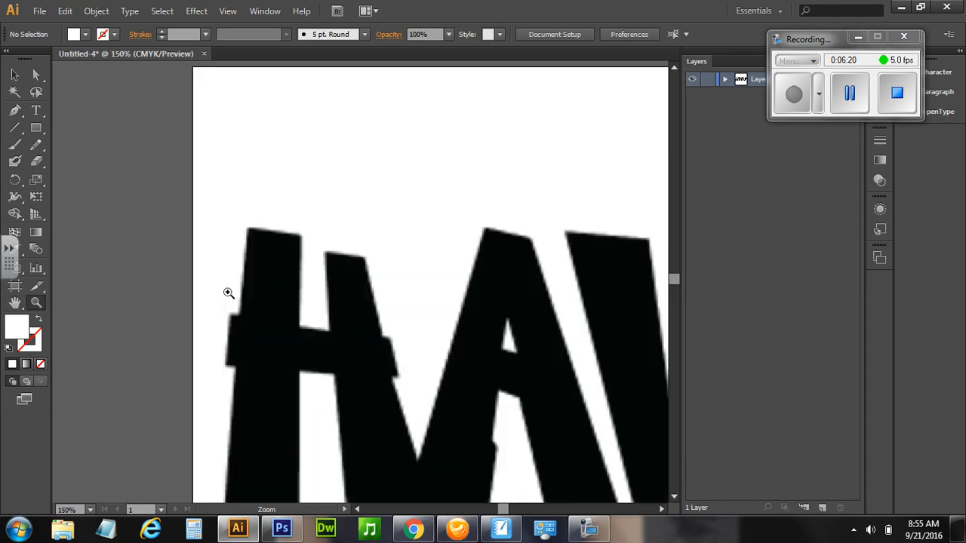
left_click(302, 296)
left_click(303, 296)
left_click(358, 291)
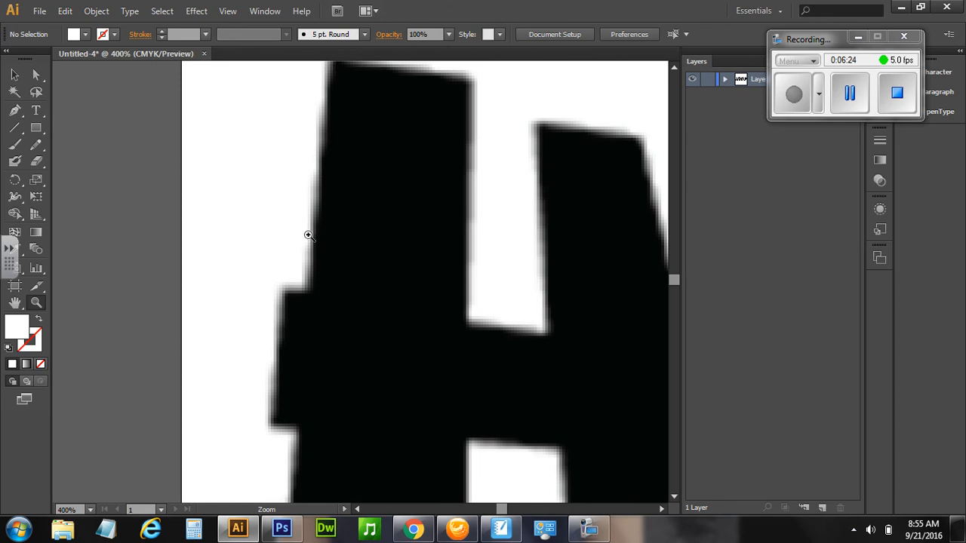
left_click(14, 302)
Step: Trace the HAWKS image with Image Trace using the 16 Colors preset
left_click(272, 15)
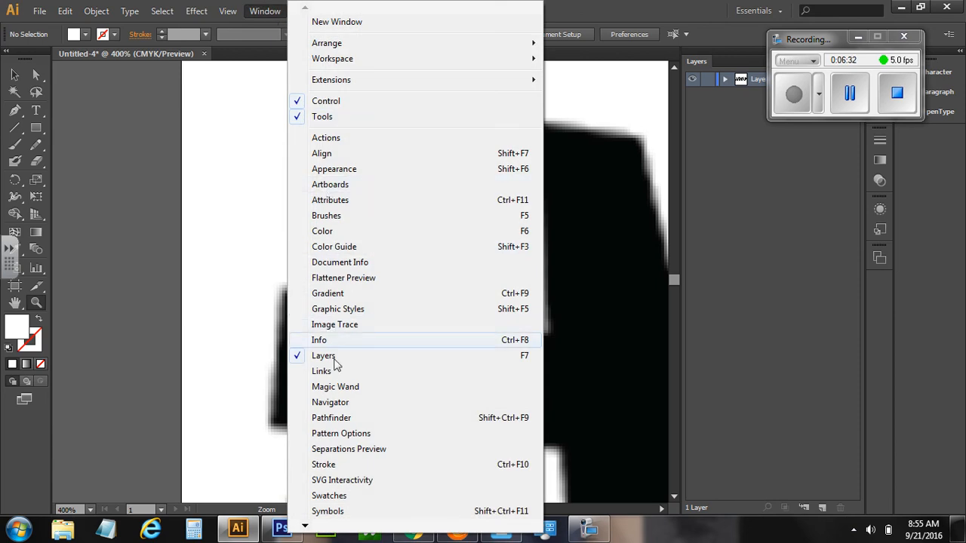
left_click(347, 326)
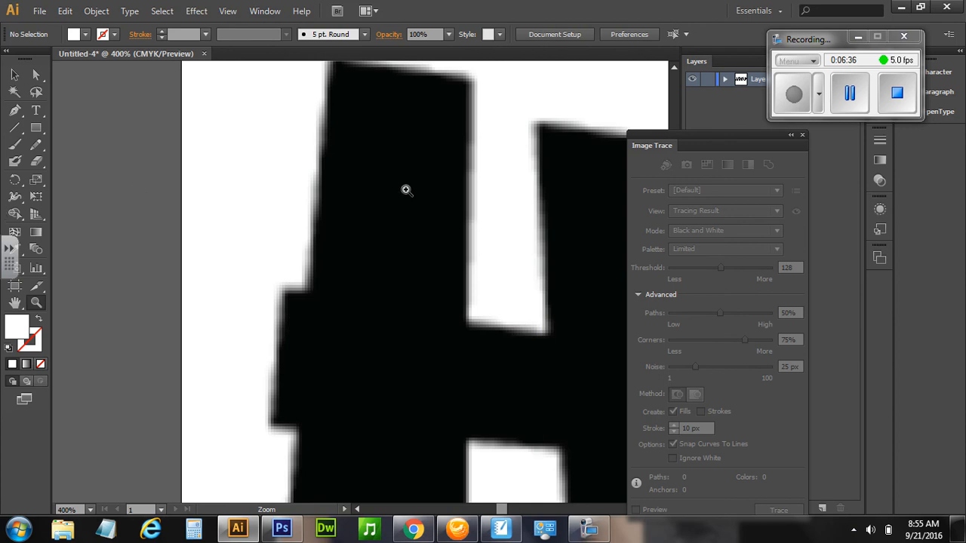
left_click_drag(650, 146, 655, 139)
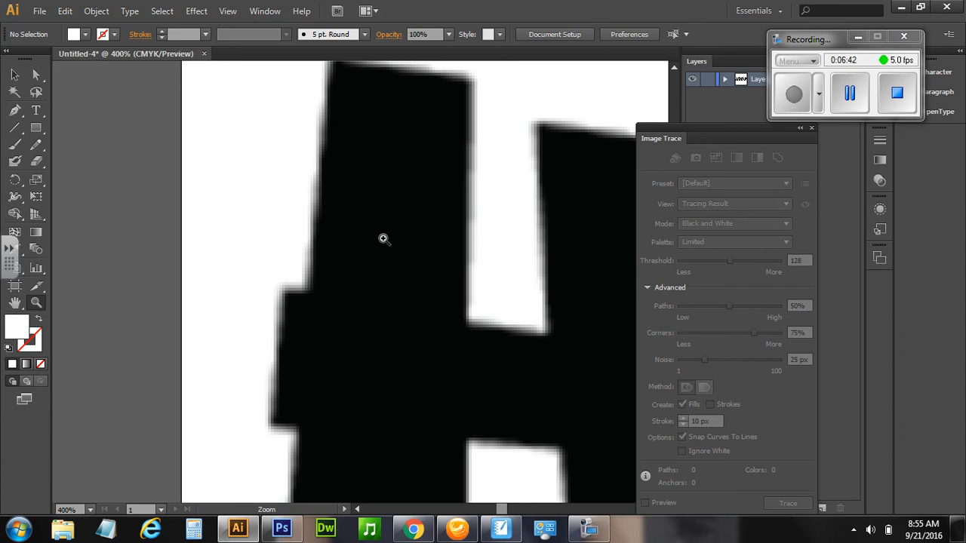
left_click(11, 74)
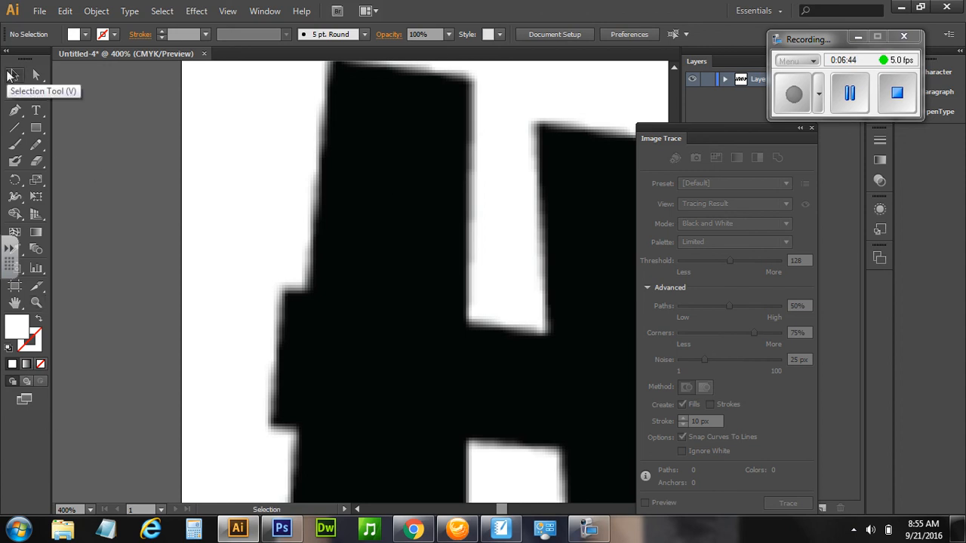
left_click(415, 173)
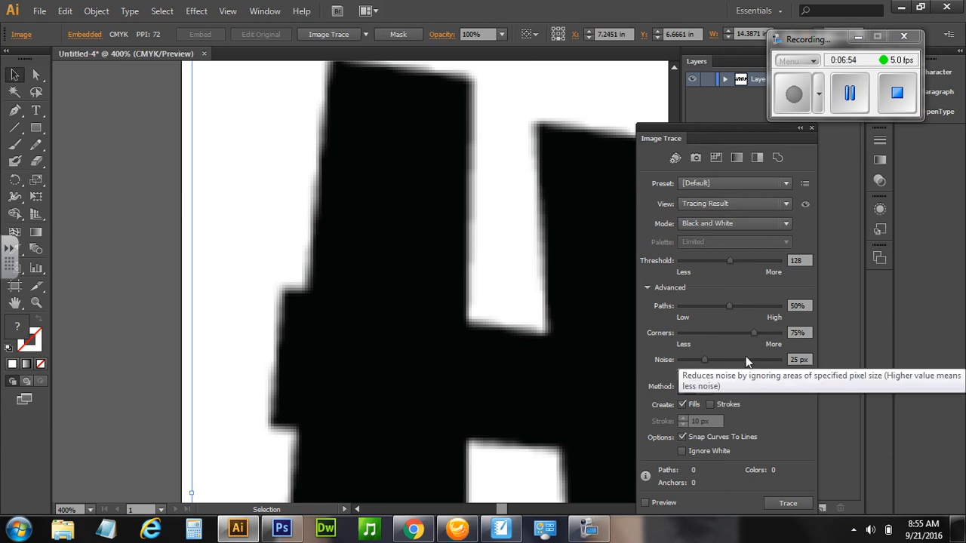
left_click(786, 183)
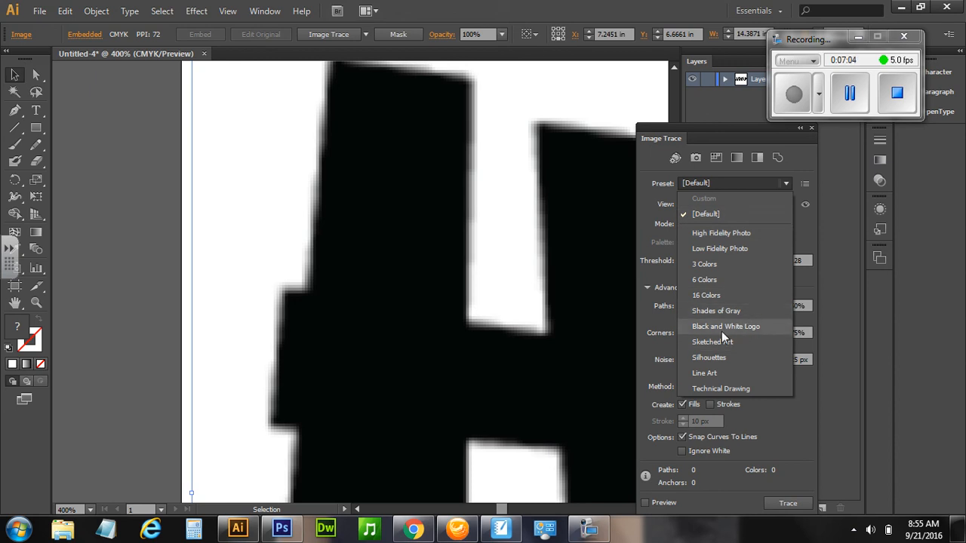
left_click(717, 295)
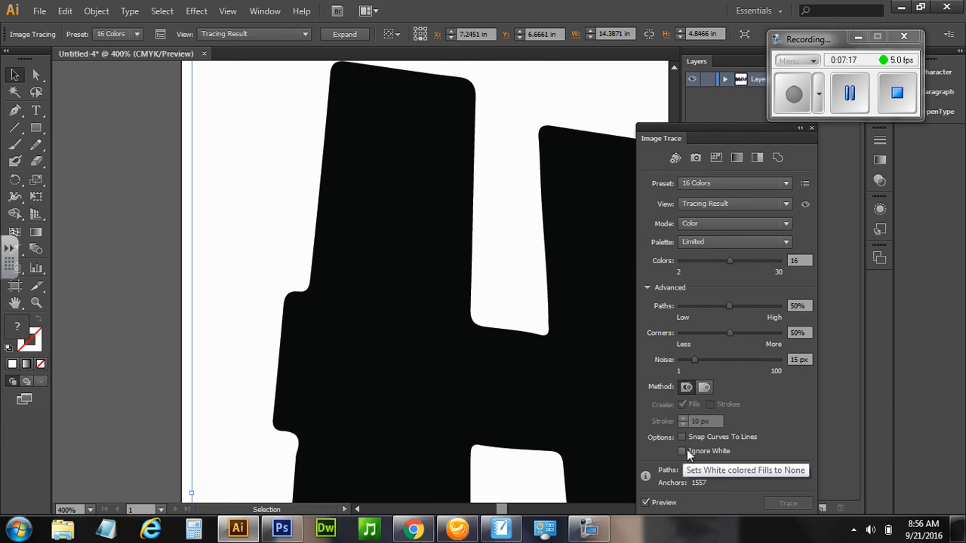
Step: Move the Image Trace settings clear of the artwork and keep the advanced options expanded
left_click(646, 288)
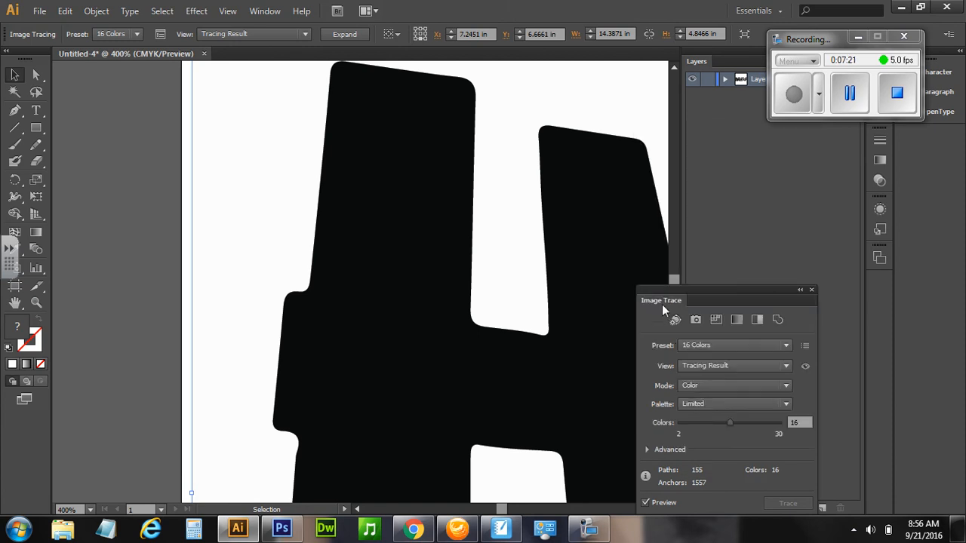
left_click_drag(662, 304, 710, 163)
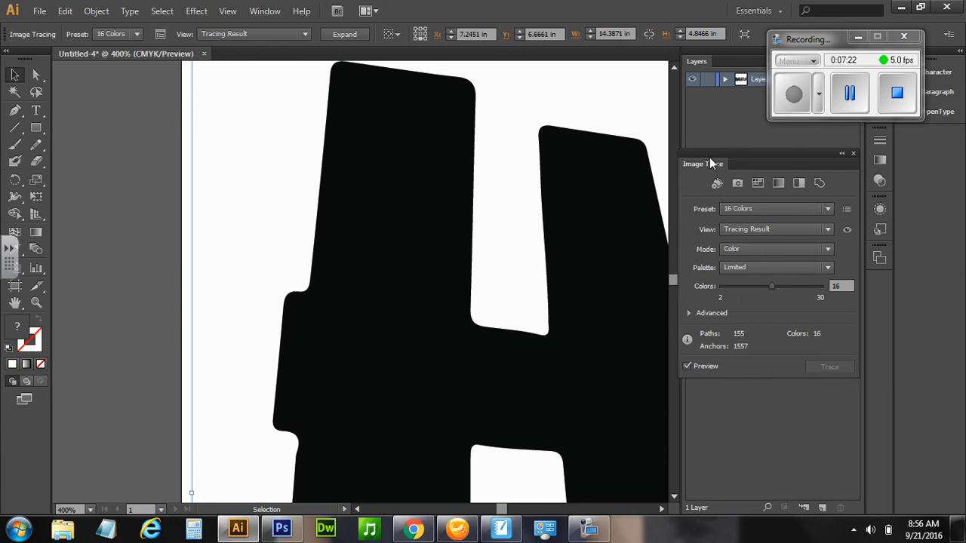
left_click(689, 311)
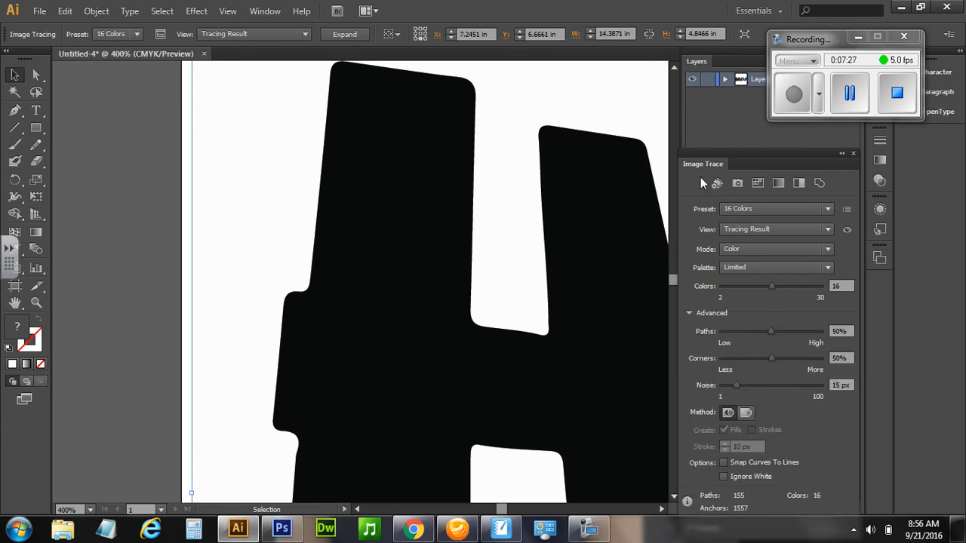
Step: Set the HAWKS image tracing to ignore white, with the trace settings moved clear of the recorder window
left_click_drag(708, 168, 683, 105)
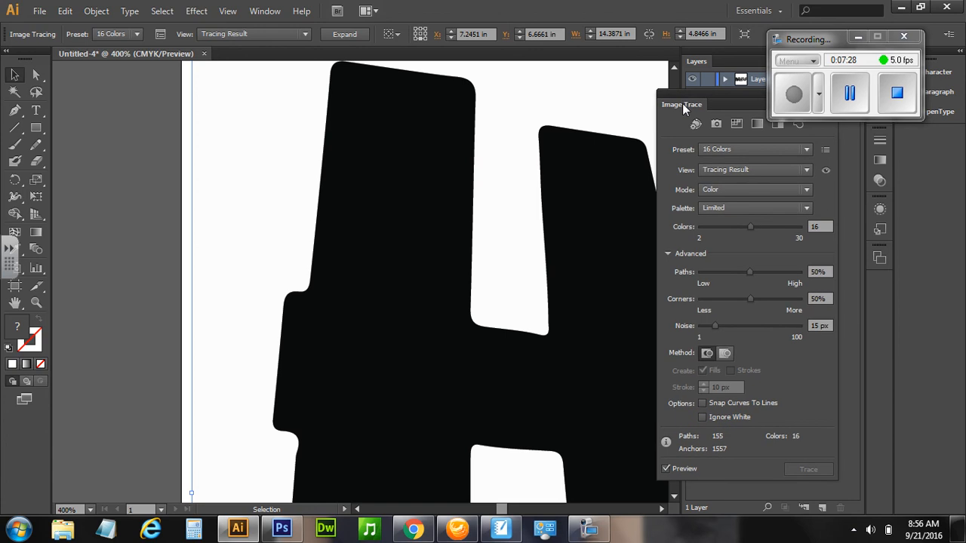
left_click(702, 416)
scroll(377, 274, "up", 2)
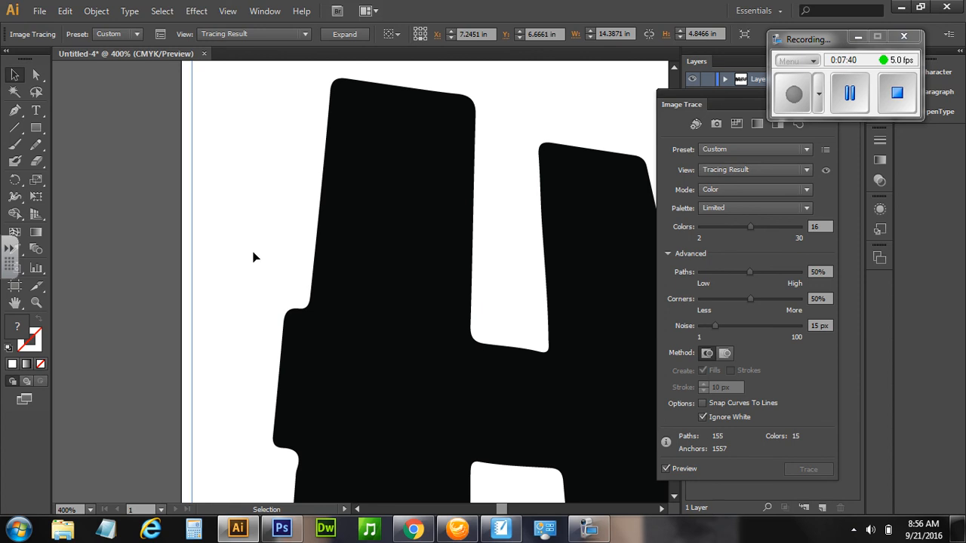
Step: Fit the whole artboard in view and expand the HAWKS tracing into editable vector paths
double_click(16, 302)
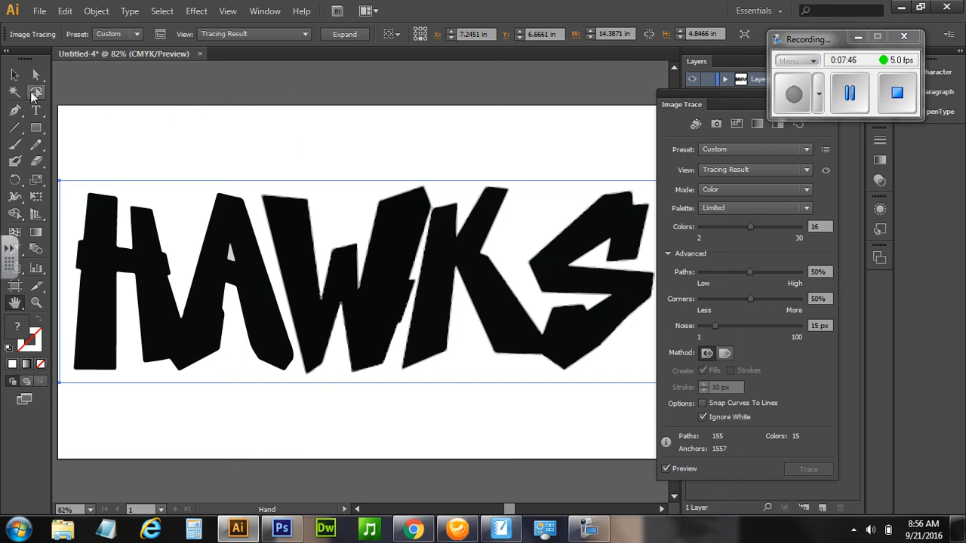
left_click(16, 80)
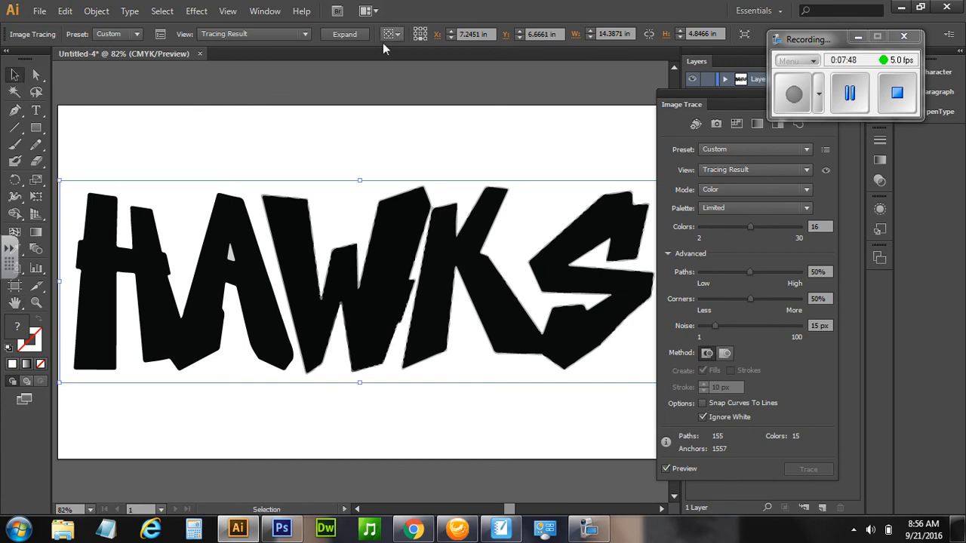
left_click(343, 35)
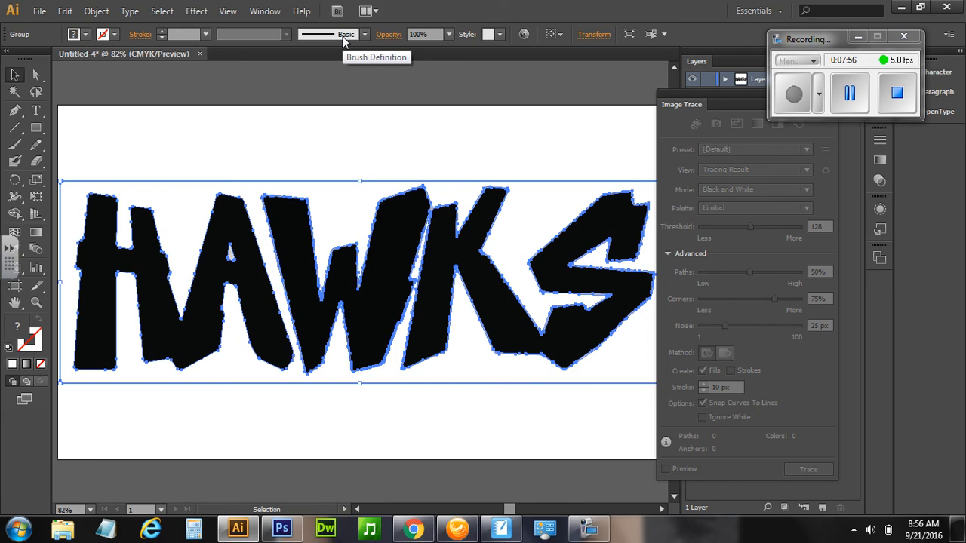
Step: Directly select the leftover rectangular background path around the HAWKS lettering and delete it
scroll(320, 127, "down", 1)
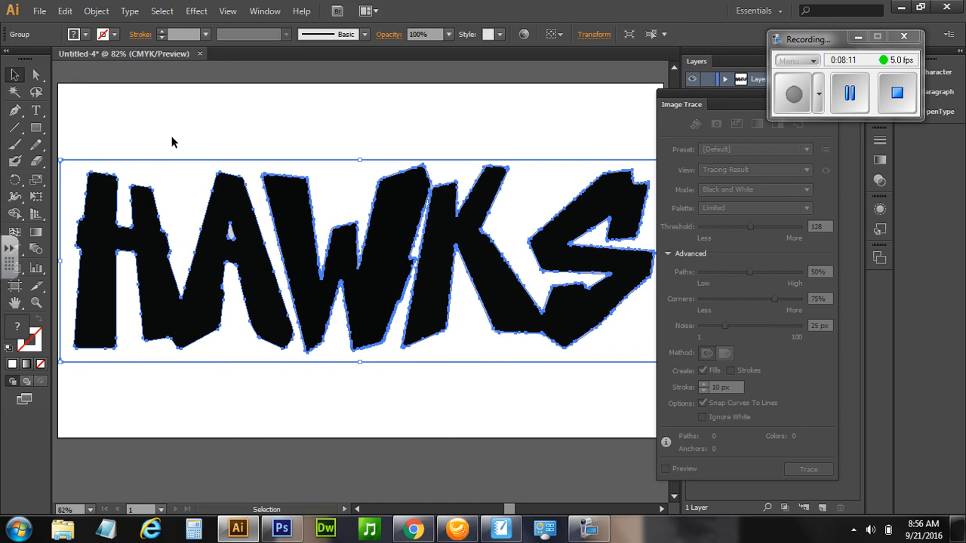
left_click(36, 76)
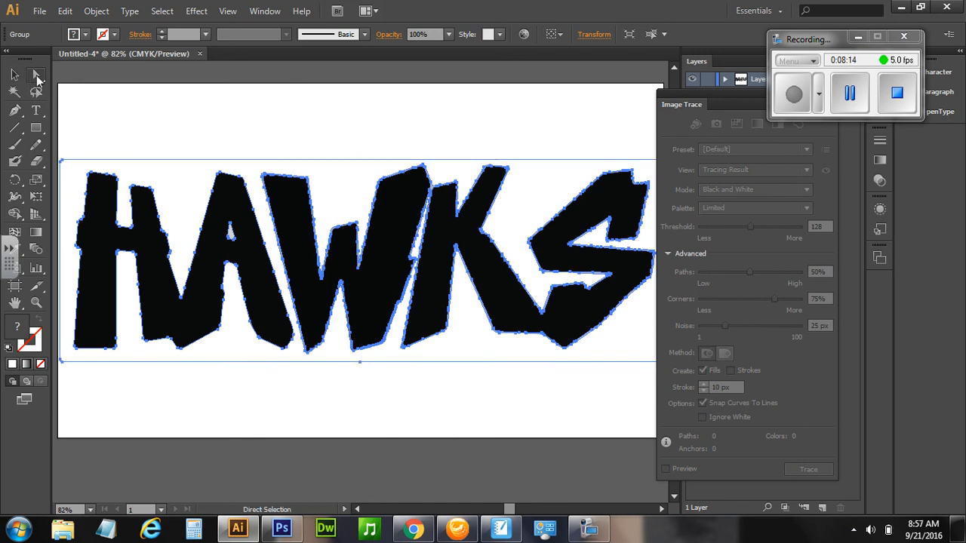
left_click(62, 166)
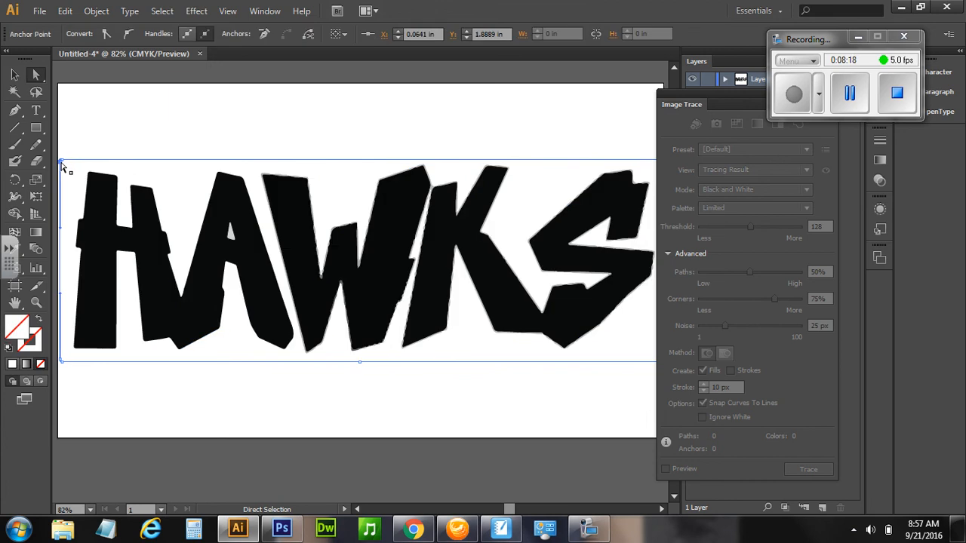
left_click(62, 166)
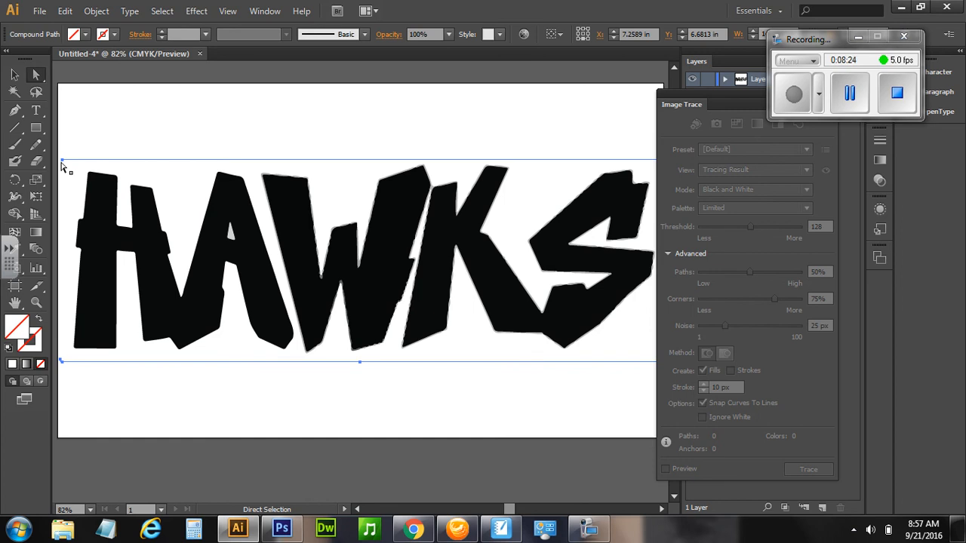
left_click(61, 168)
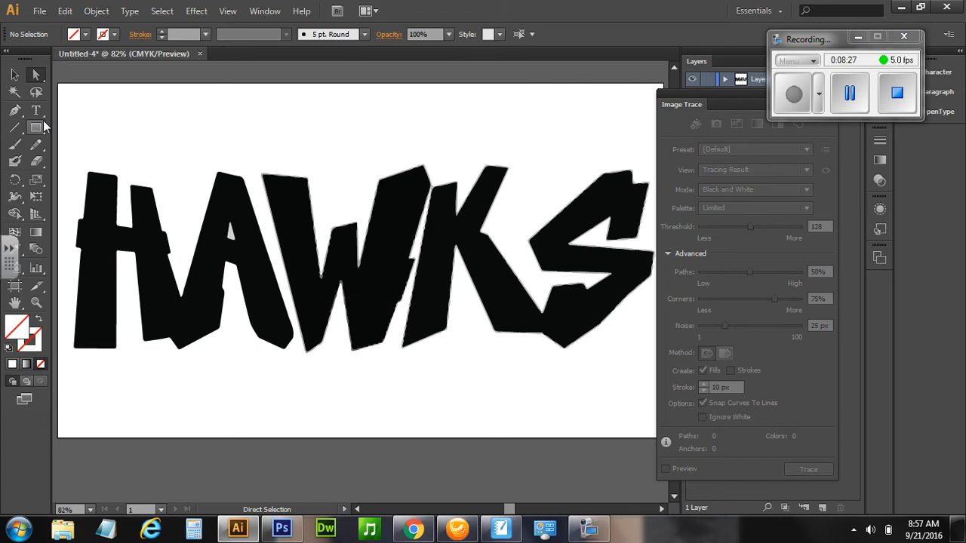
Step: Fill the joined H and A shape with bright cyan, hex 00F7F0
left_click(103, 218)
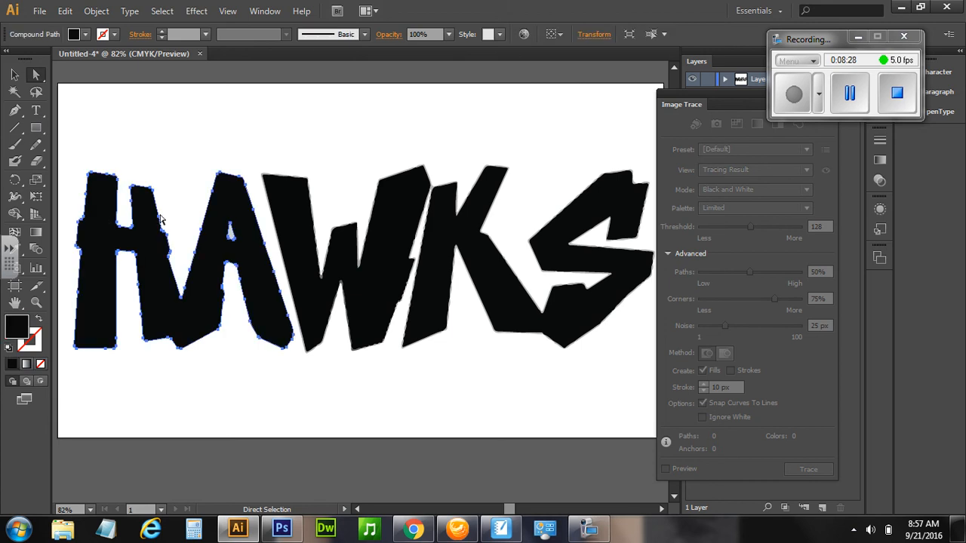
left_click(306, 237)
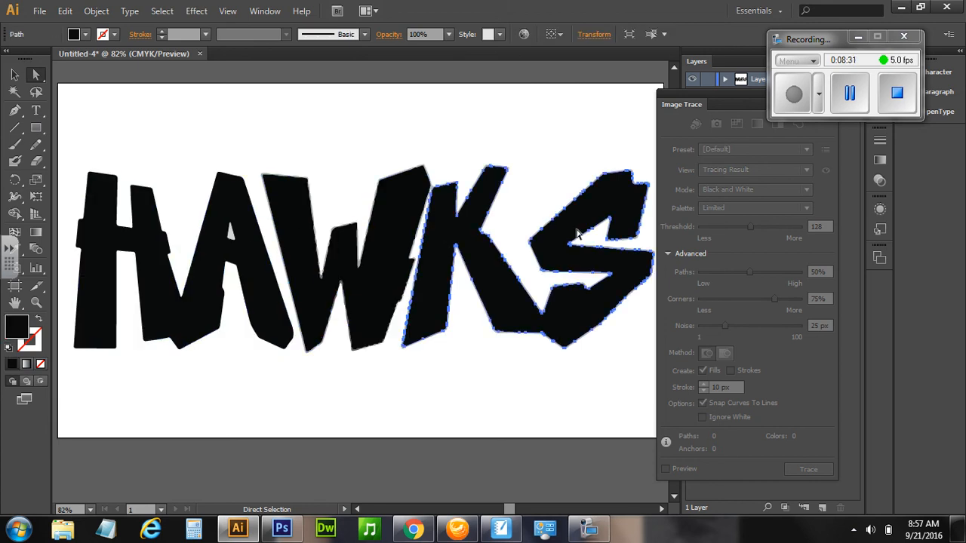
left_click(98, 289)
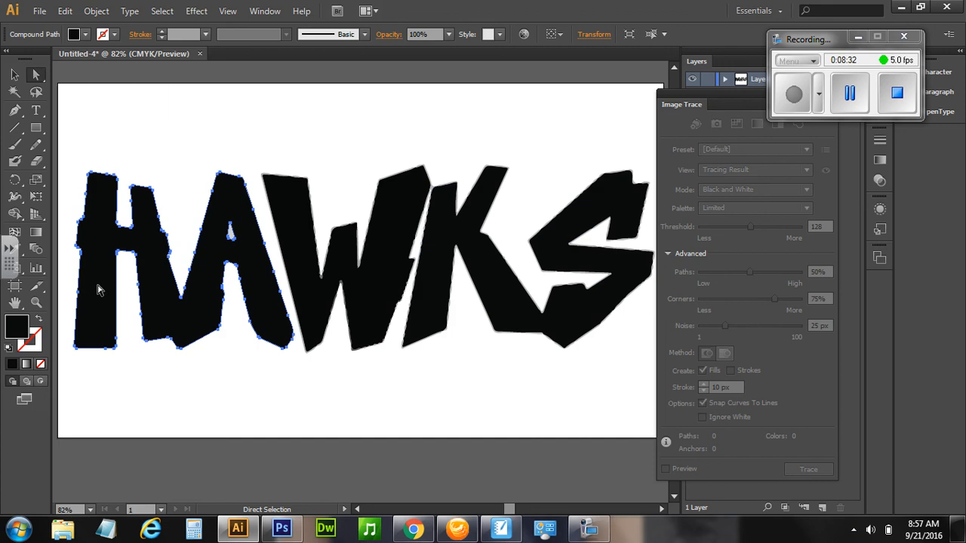
double_click(19, 331)
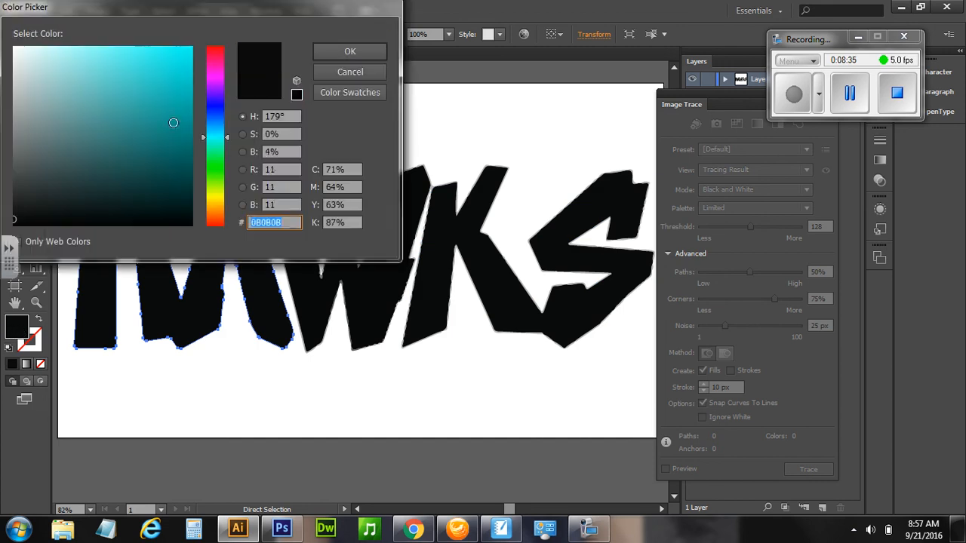
left_click_drag(173, 123, 195, 53)
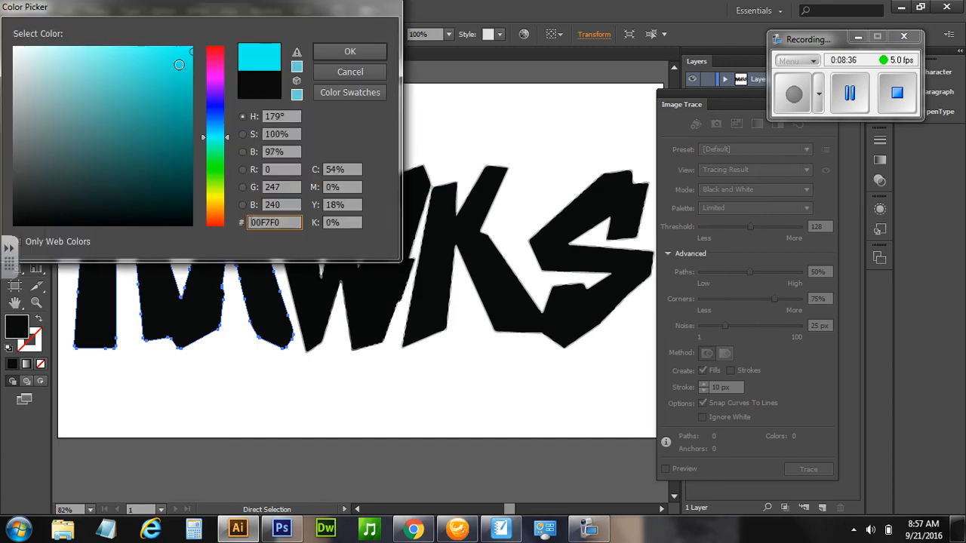
left_click(338, 55)
Step: Fill the letter W with a medium green
left_click(366, 249)
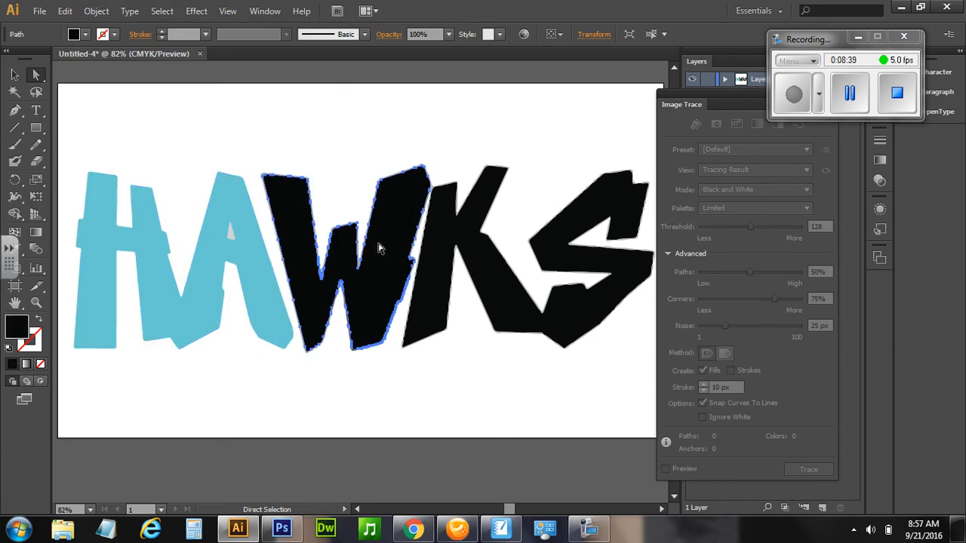
double_click(21, 335)
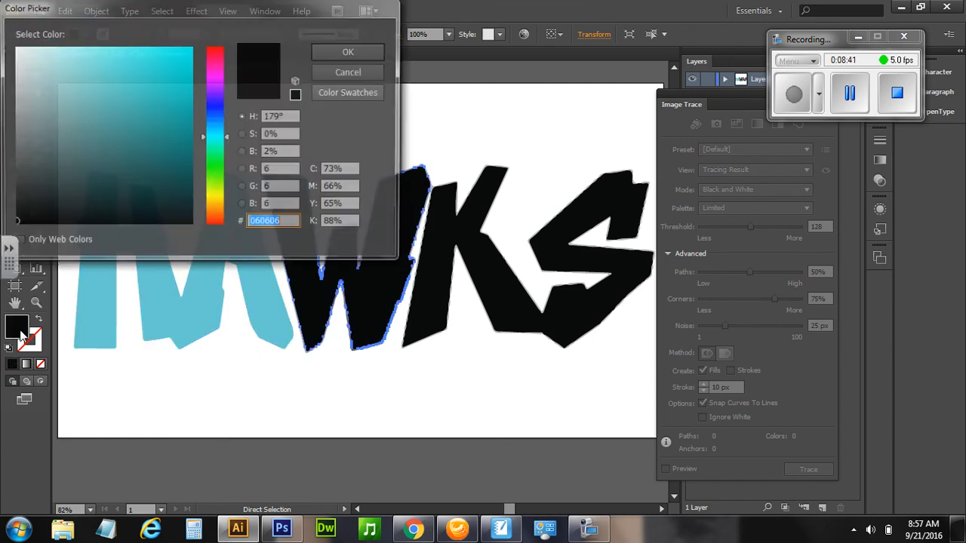
left_click(213, 159)
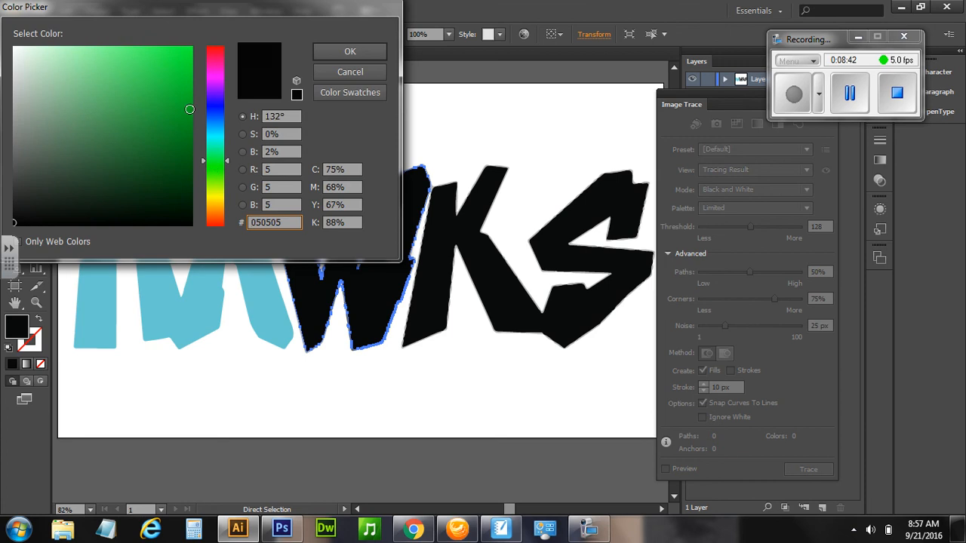
left_click(190, 109)
left_click(337, 50)
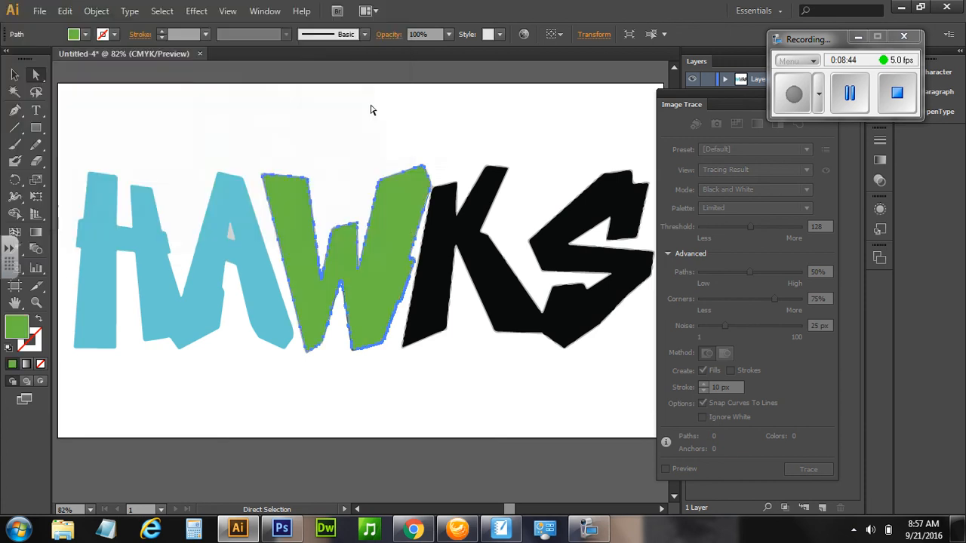
Step: Fill the joined K and S shape with bright red, hex FF101C, and deselect it
left_click(469, 235)
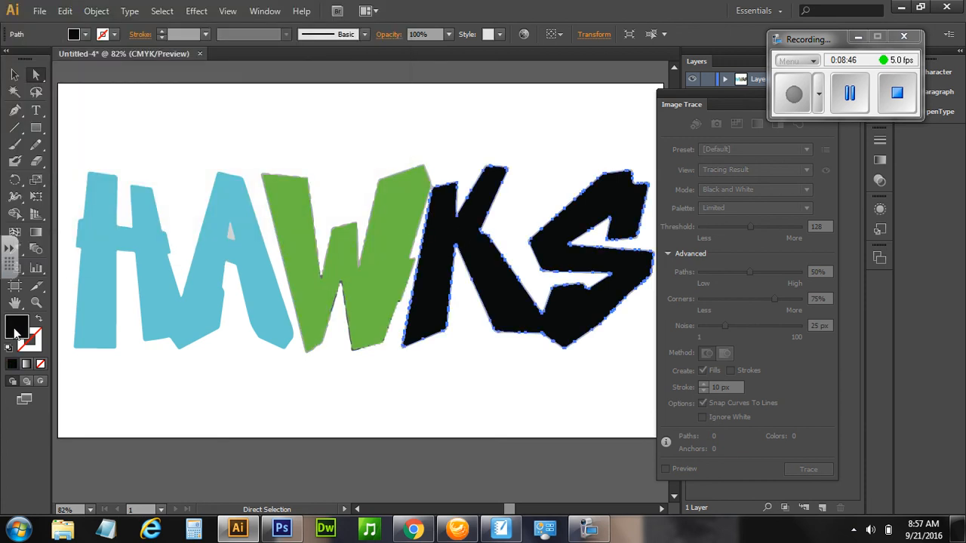
double_click(17, 332)
left_click_drag(221, 73, 224, 48)
left_click(183, 46)
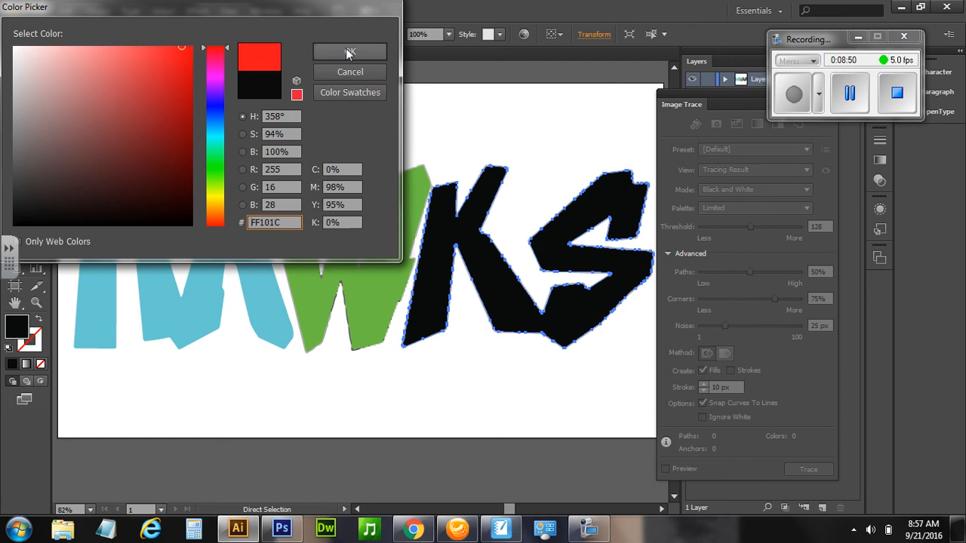
left_click(348, 51)
left_click(14, 78)
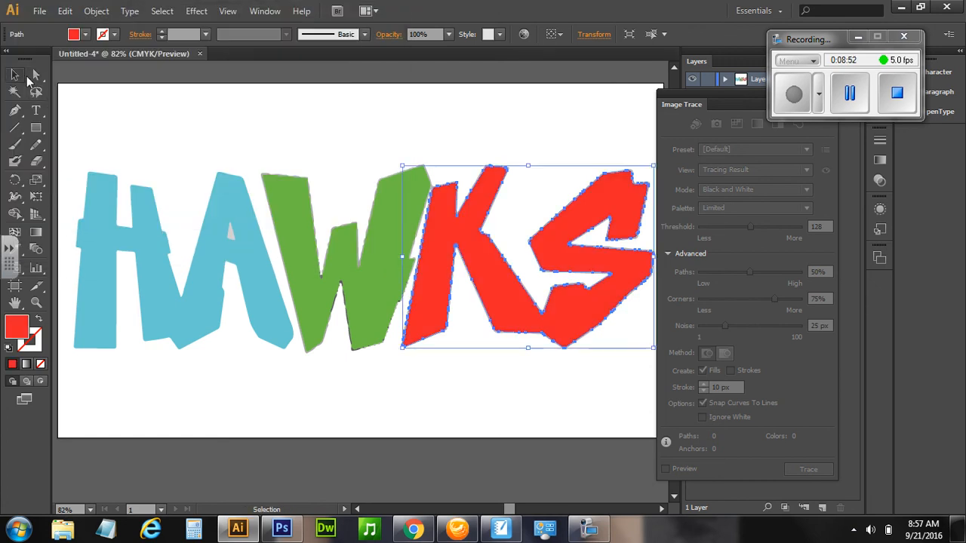
left_click(118, 95)
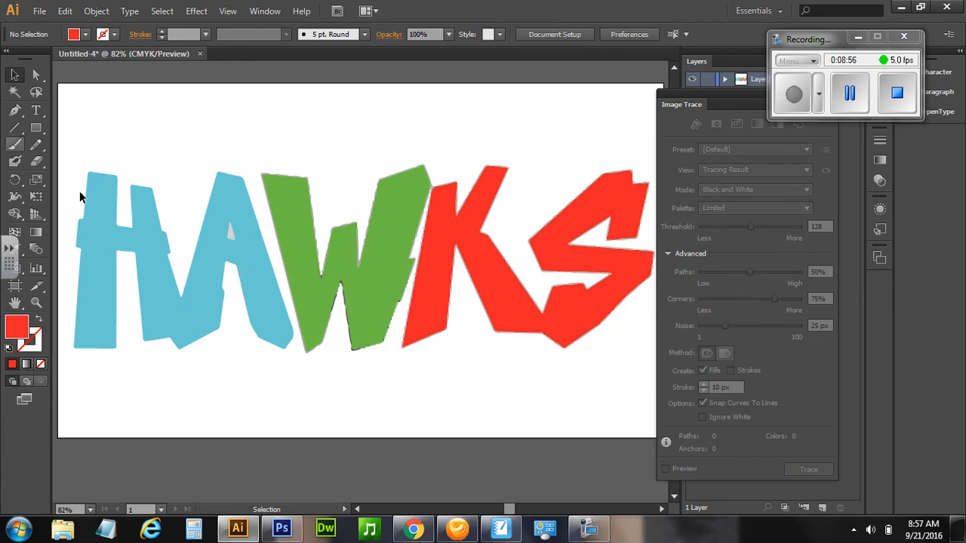
Step: Lasso the H's anchor points, cut them away from the A, and paste the H back in its original place as a separate shape
left_click(36, 92)
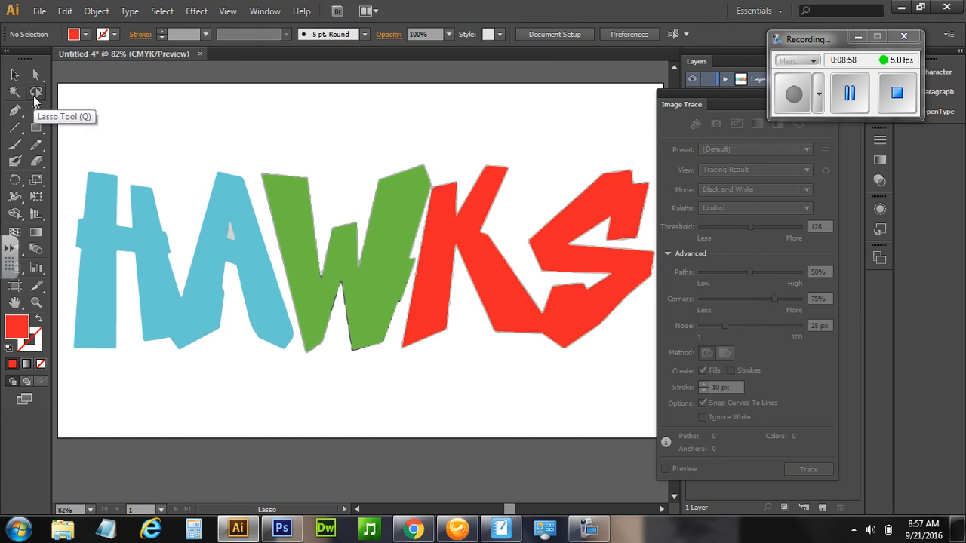
mouse_move(181, 273)
left_mouse_down()
mouse_move(179, 329)
mouse_move(150, 361)
mouse_move(109, 367)
mouse_move(70, 353)
mouse_move(77, 286)
mouse_move(63, 242)
mouse_move(187, 146)
mouse_move(228, 142)
mouse_move(283, 161)
mouse_move(316, 263)
left_mouse_up()
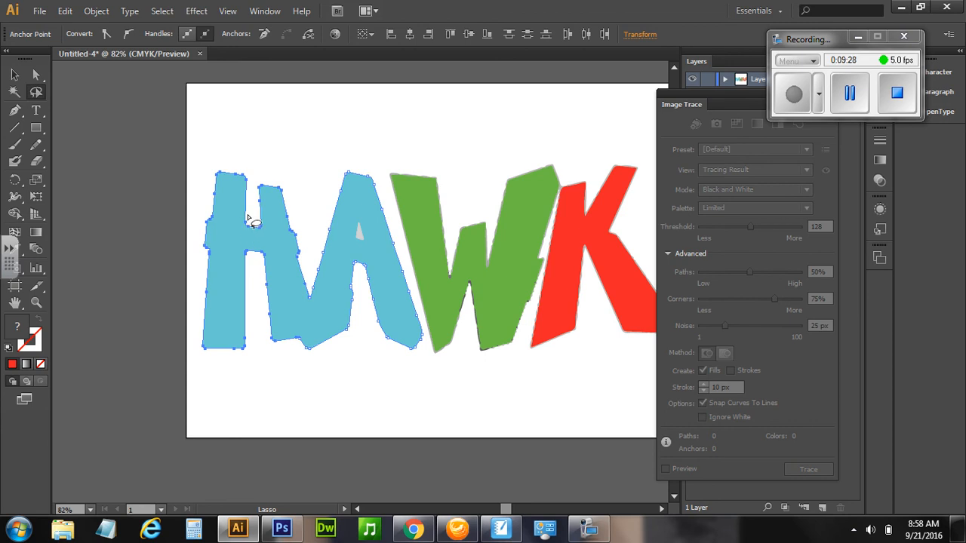
key("Delete")
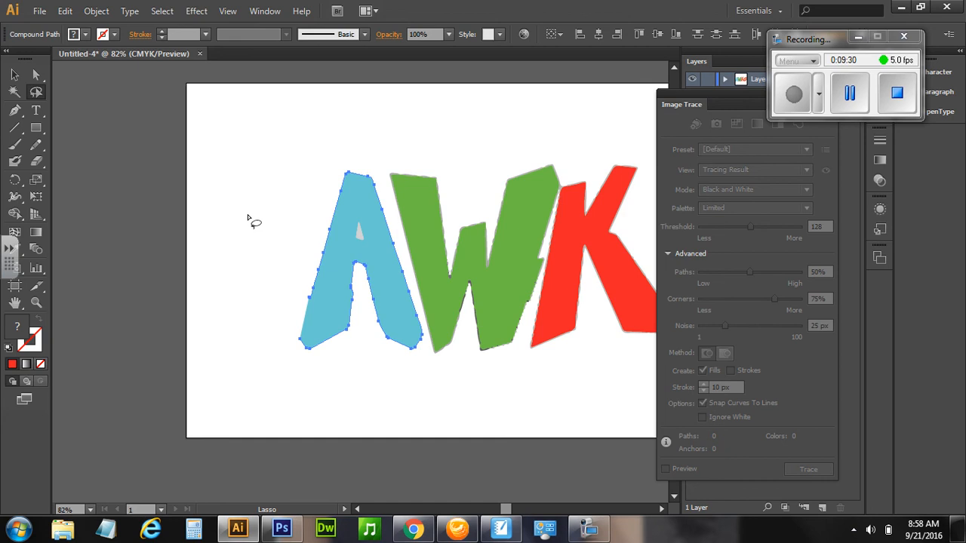
key("ctrl+z")
key("ctrl+z")
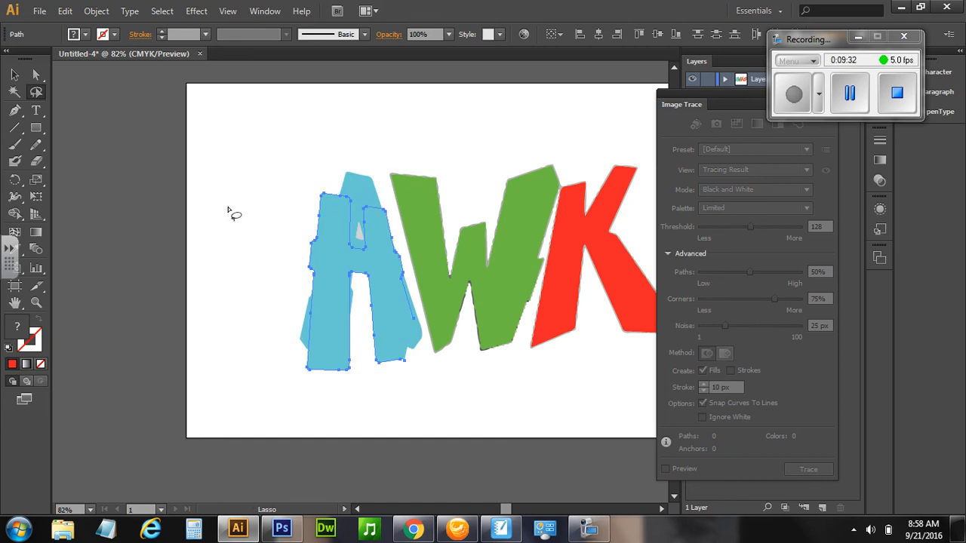
left_click(15, 75)
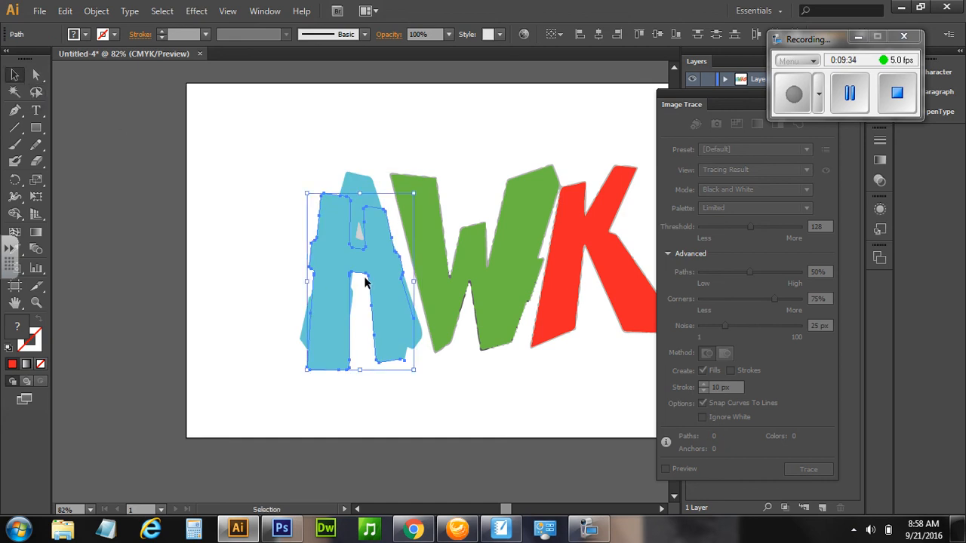
left_click_drag(348, 280, 246, 260)
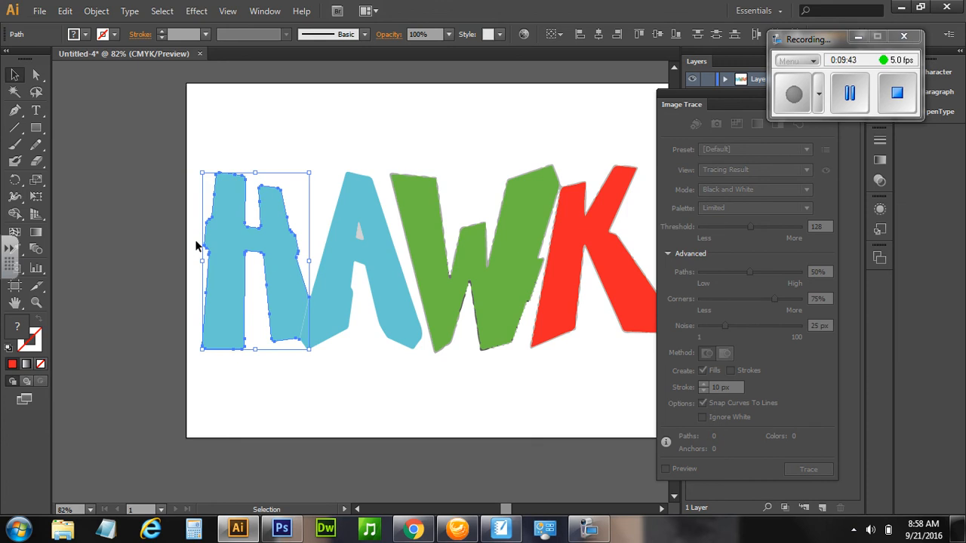
Step: Directly select only the separated H and fill it with a violet-blue colour
left_click(36, 74)
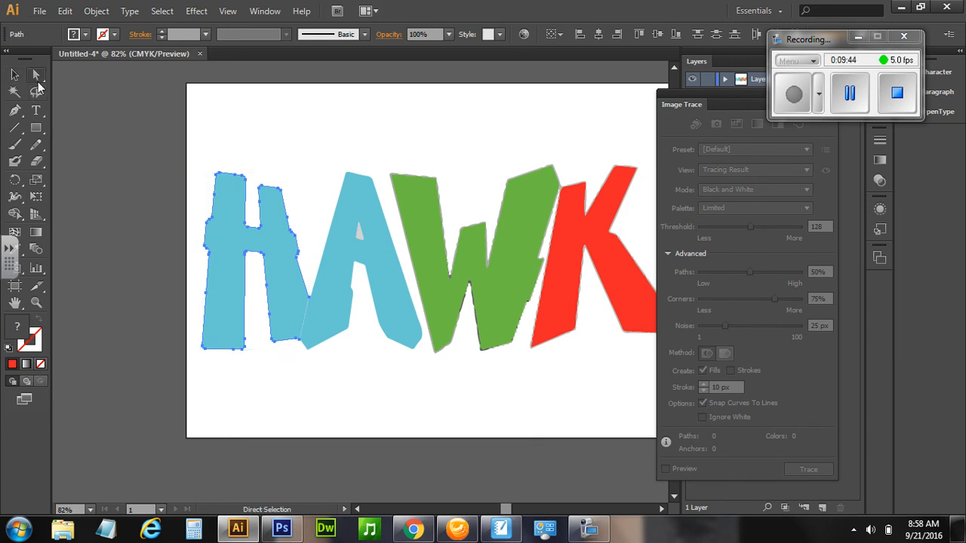
left_click(269, 146)
left_click(222, 232)
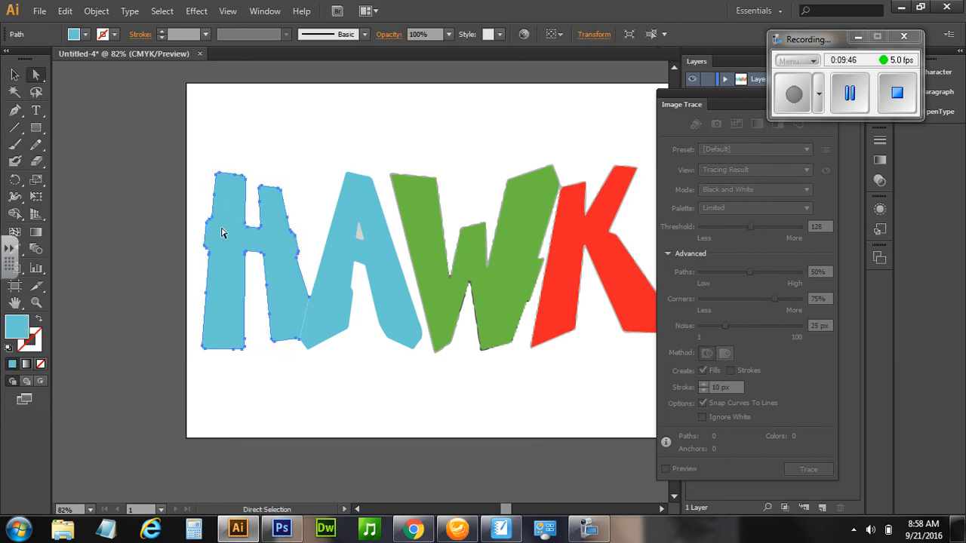
double_click(16, 327)
left_click_drag(224, 128, 219, 96)
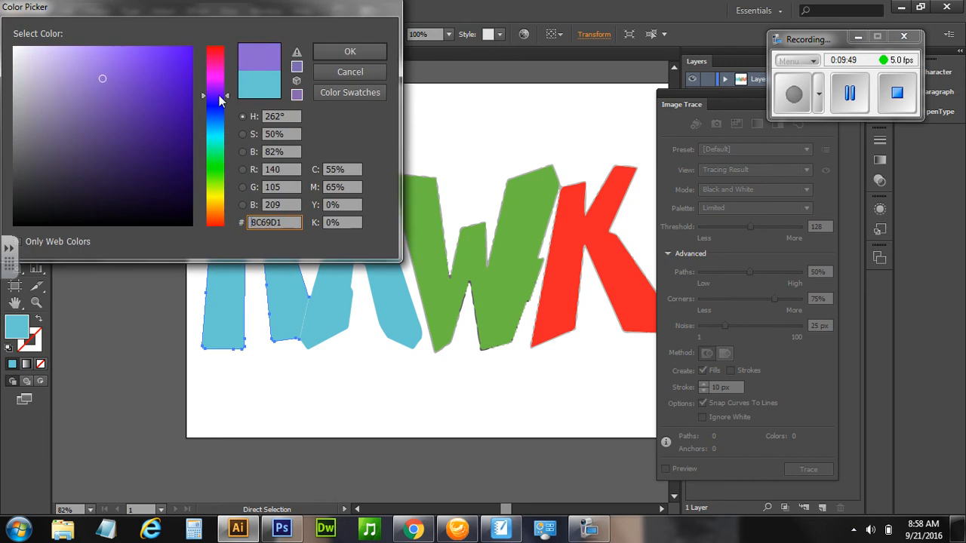
left_click_drag(176, 72, 188, 54)
left_click(336, 52)
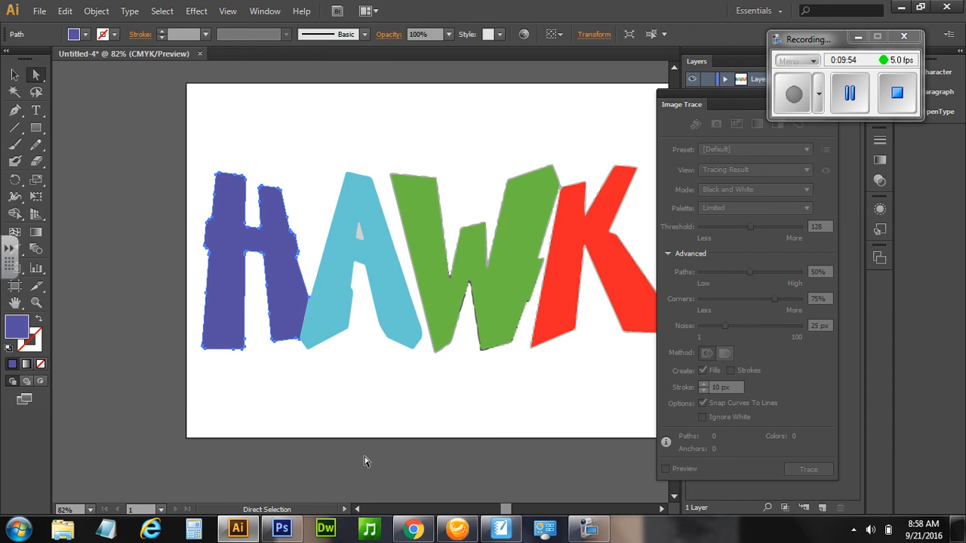
Step: Delete the light grey shape inside the A's opening and leave nothing selected
left_click(359, 231)
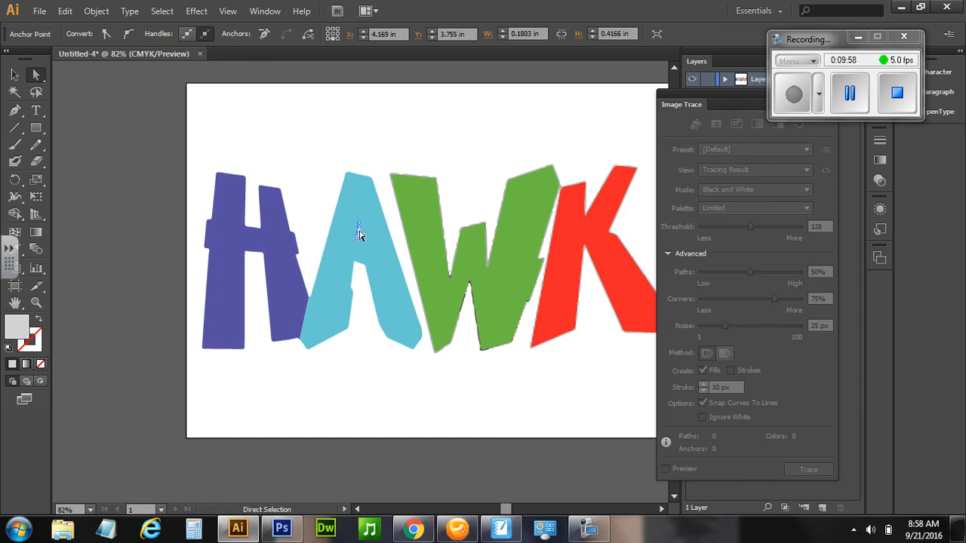
left_click(359, 234)
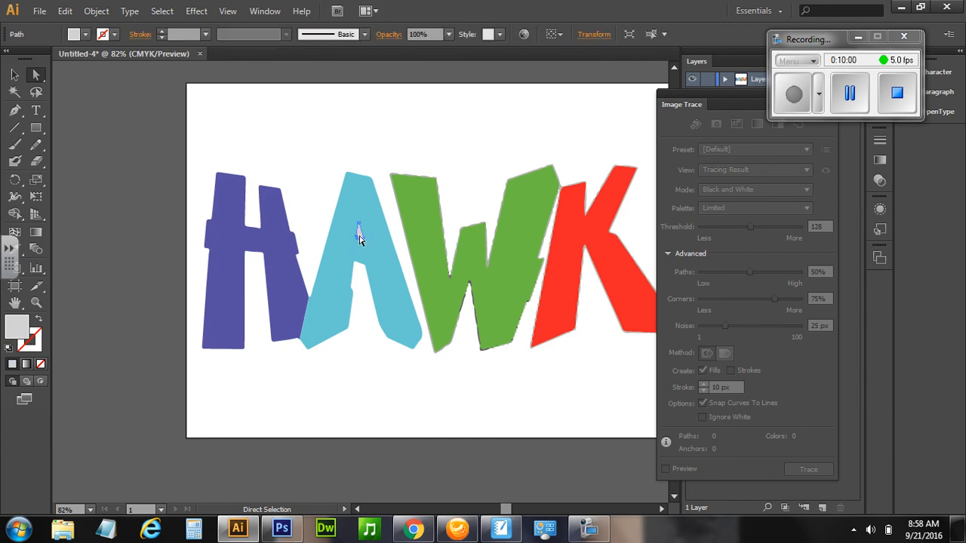
key("ctrl+shift+a")
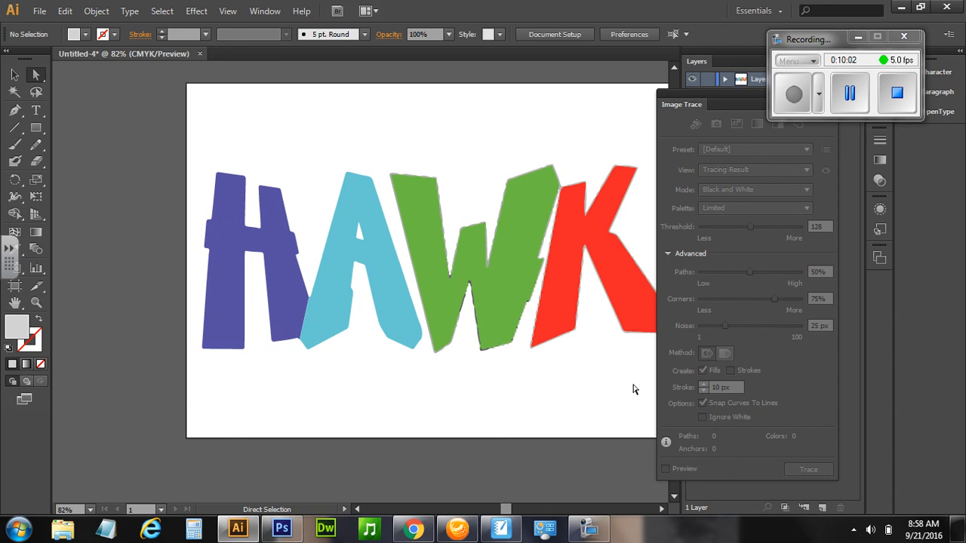